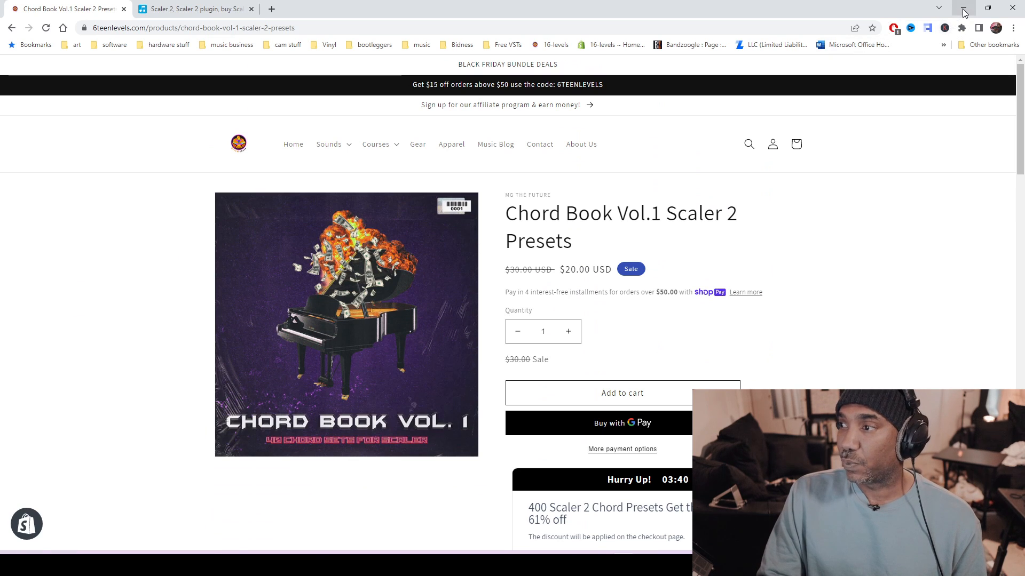
Switch to FL Studio and add the five-chord MGCBVOL1 - 100 - GB set to Scaler 2's progression pattern in section C.
click(964, 11)
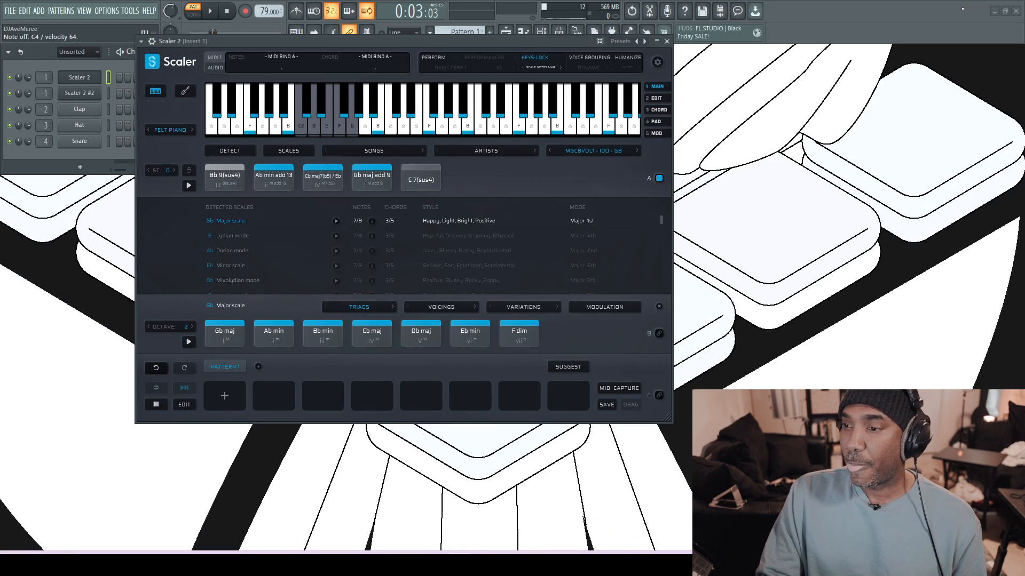
drag(343, 44, 293, 52)
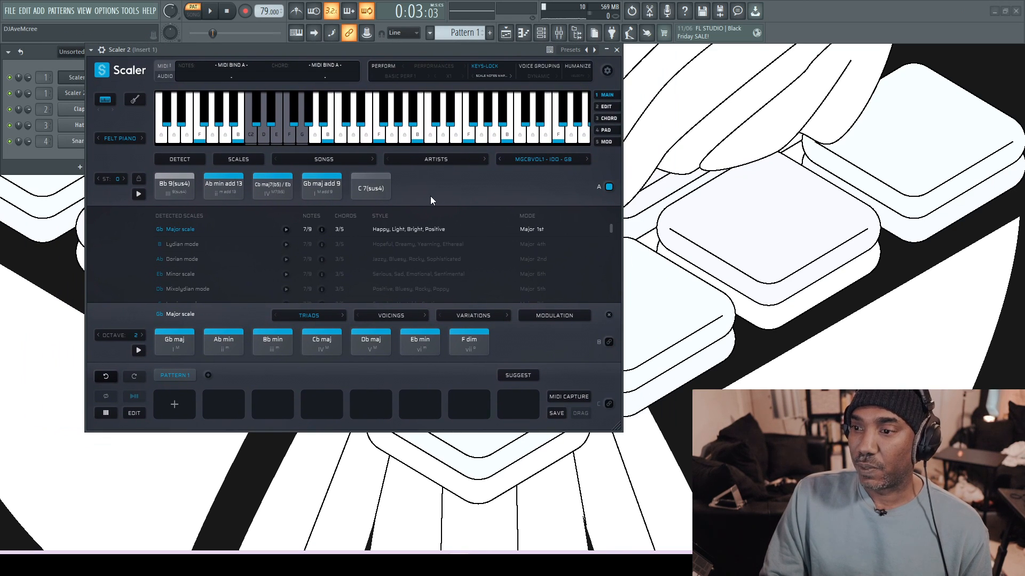
drag(424, 185, 174, 401)
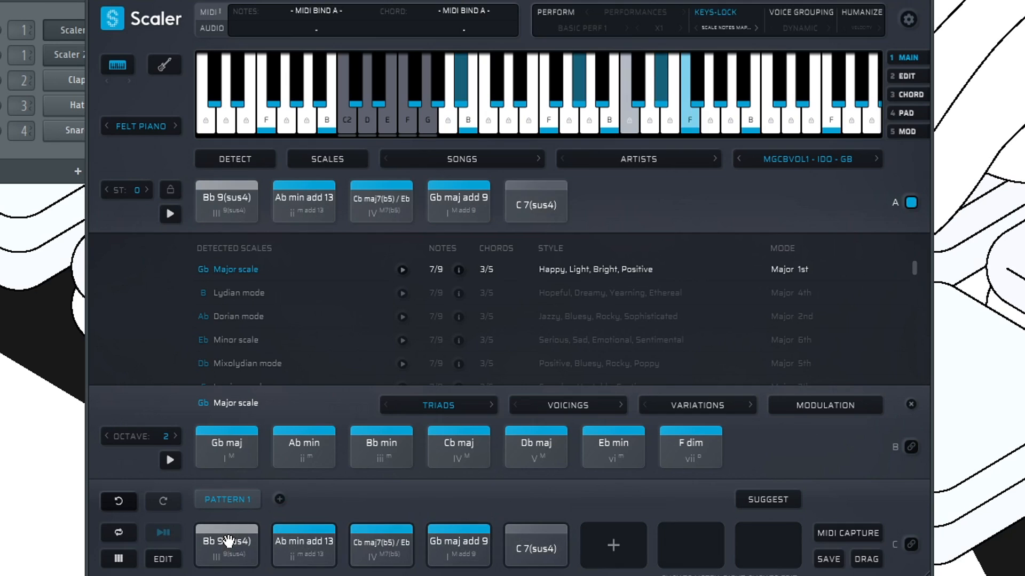
Toggle DAW sync off and back on for the section C progression.
click(164, 532)
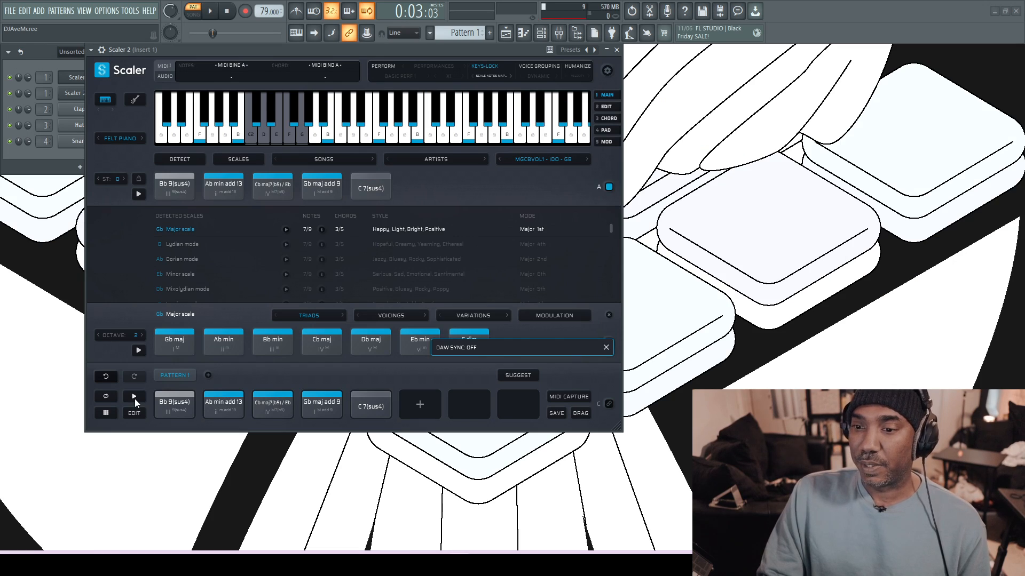
click(164, 533)
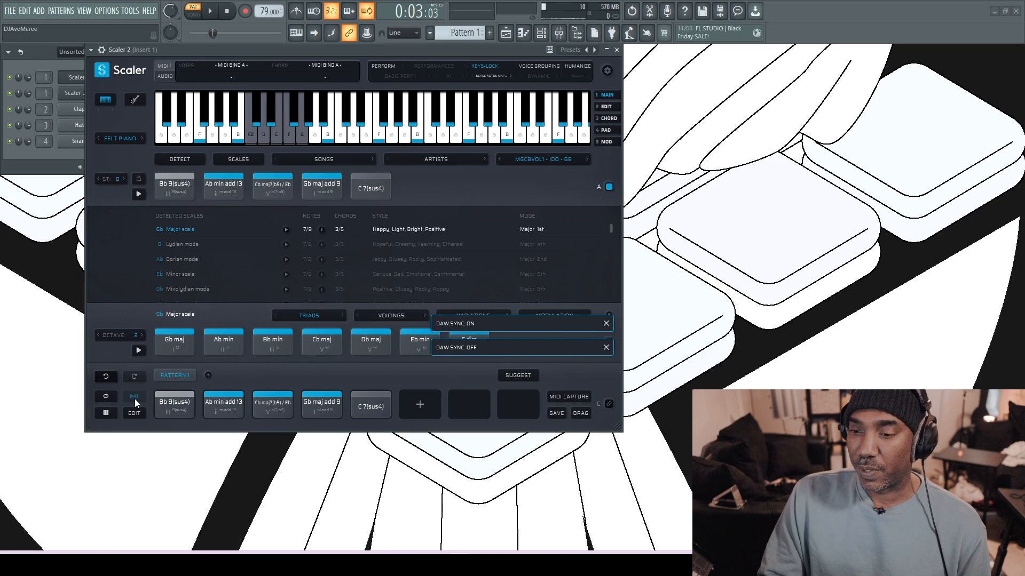
click(134, 397)
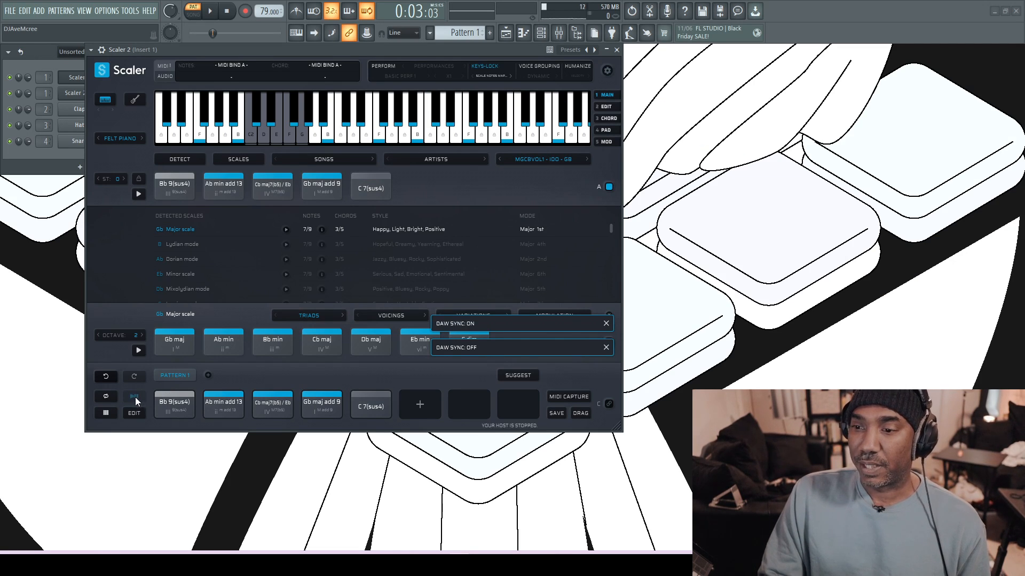
click(134, 398)
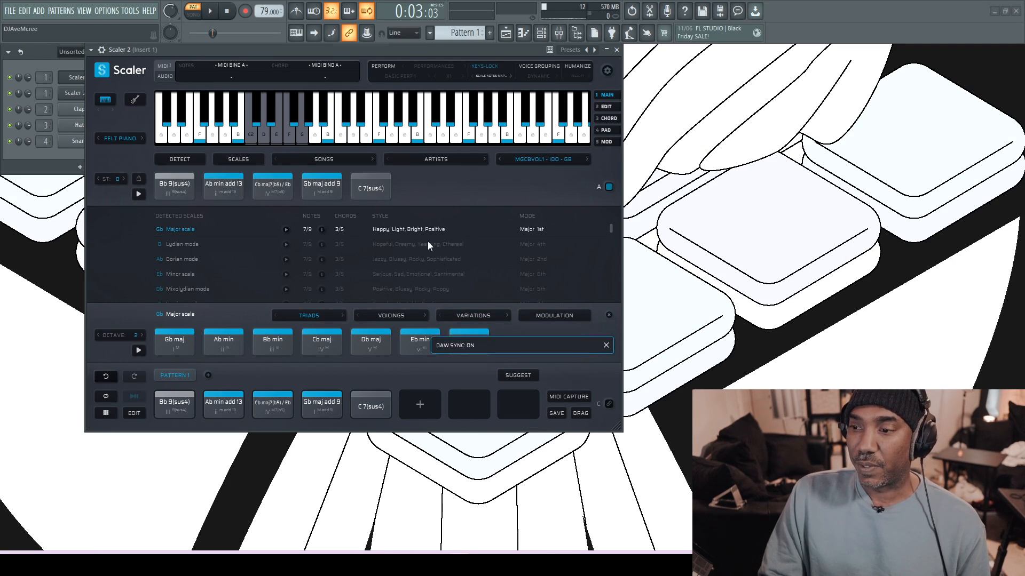
Enable Live Sync of the progression builder (chords, voicings, timings) across the running Scaler instances and close the Sync dialog.
click(109, 73)
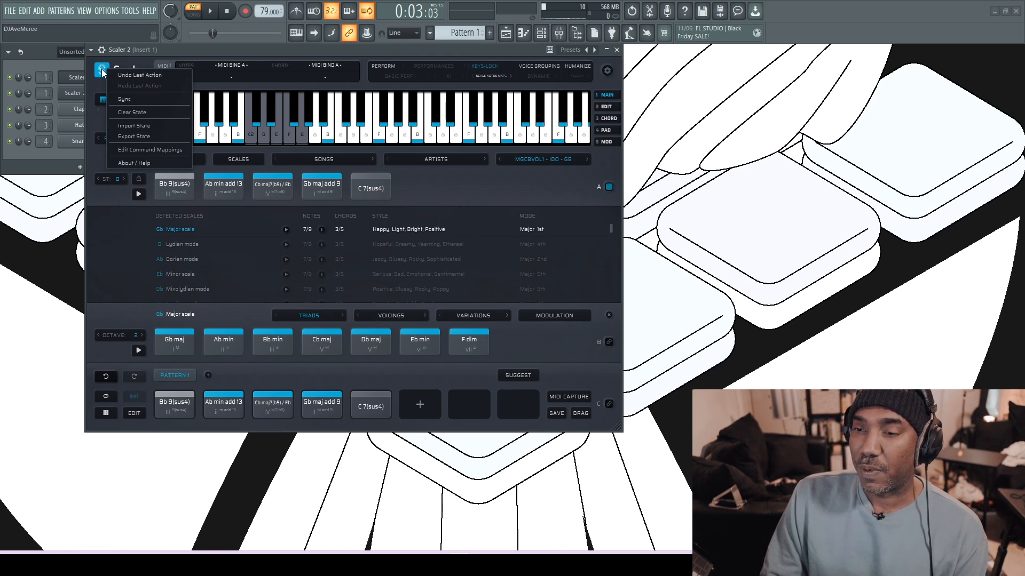
click(133, 101)
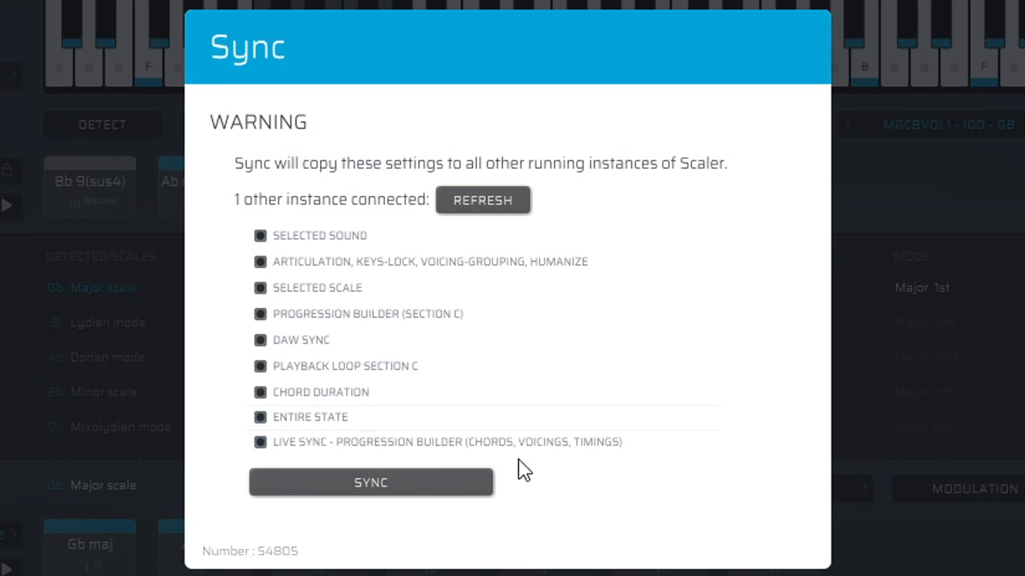
click(262, 441)
click(338, 481)
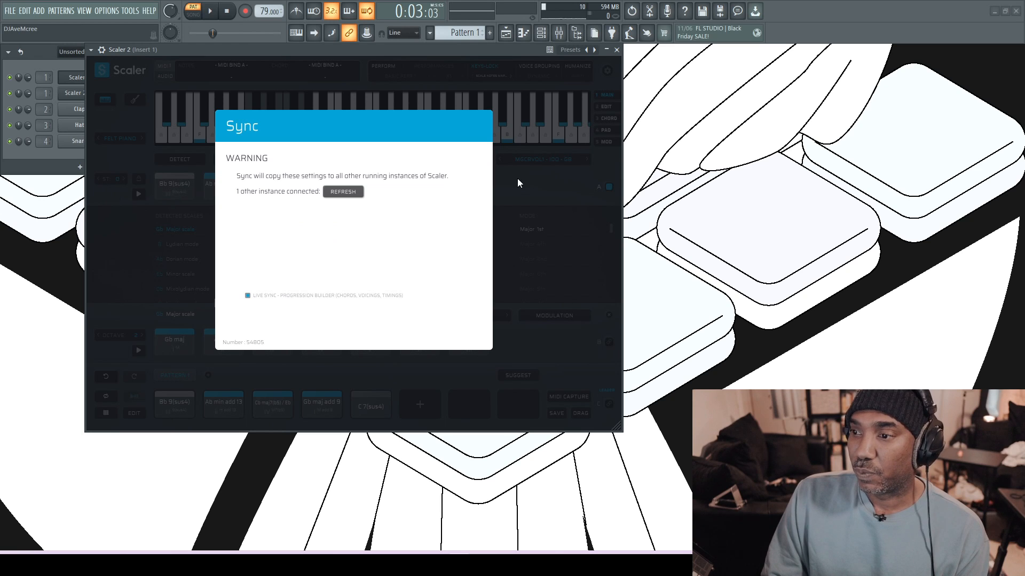
click(873, 183)
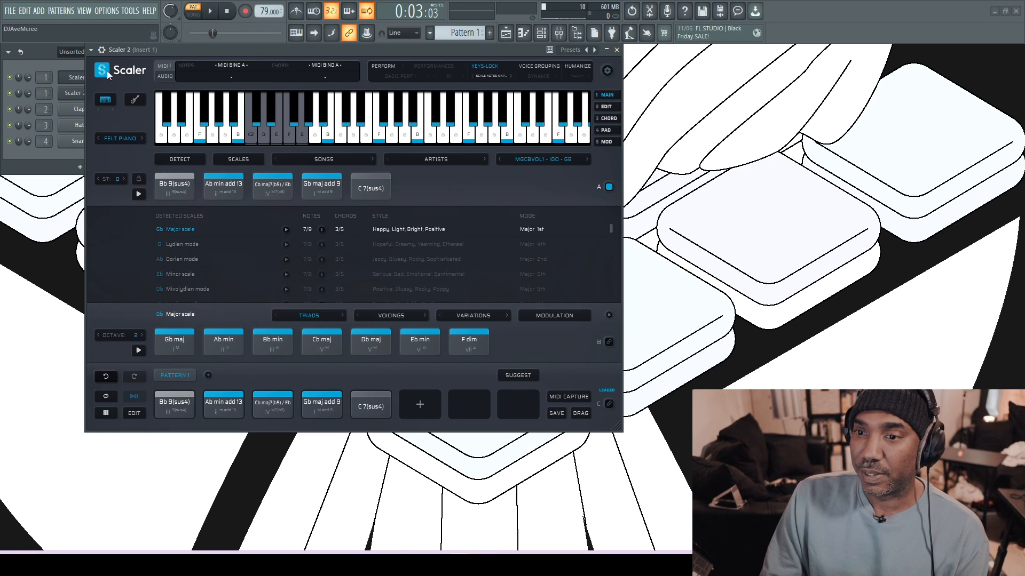
Open the Scaler 2 #2 instance and arrange it side by side with the original Scaler 2 window.
click(77, 94)
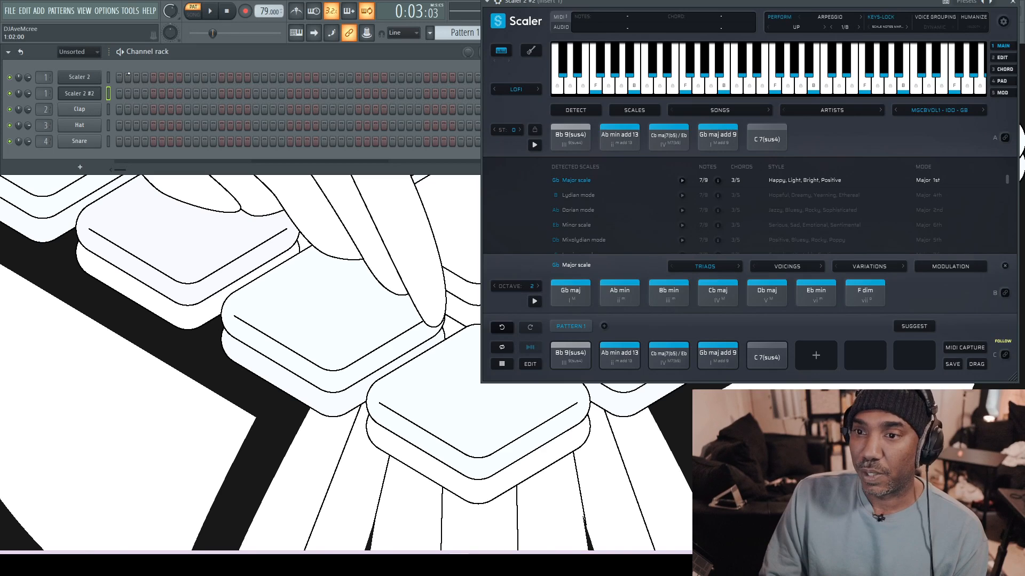
right_click(98, 80)
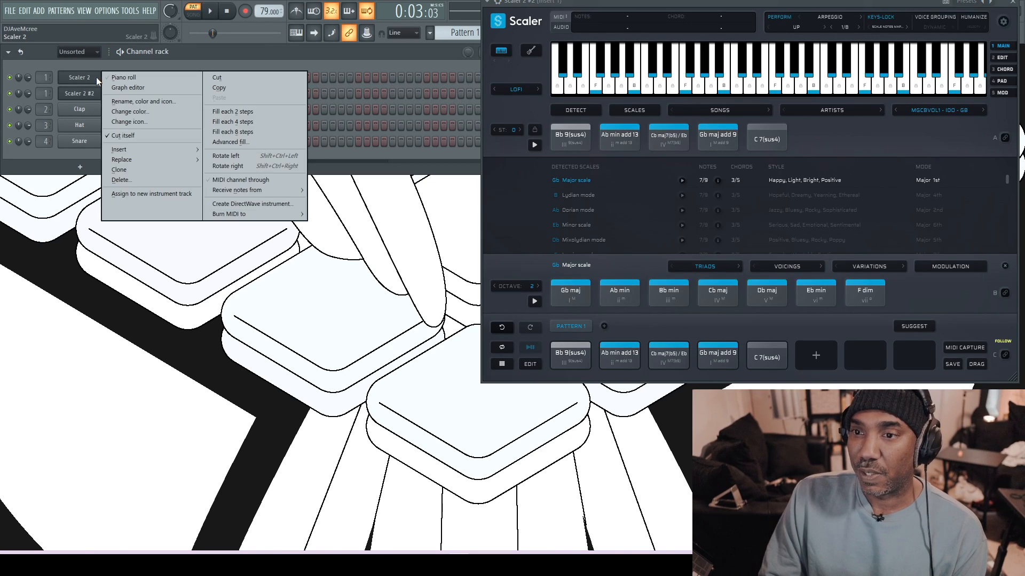
click(98, 82)
click(98, 82)
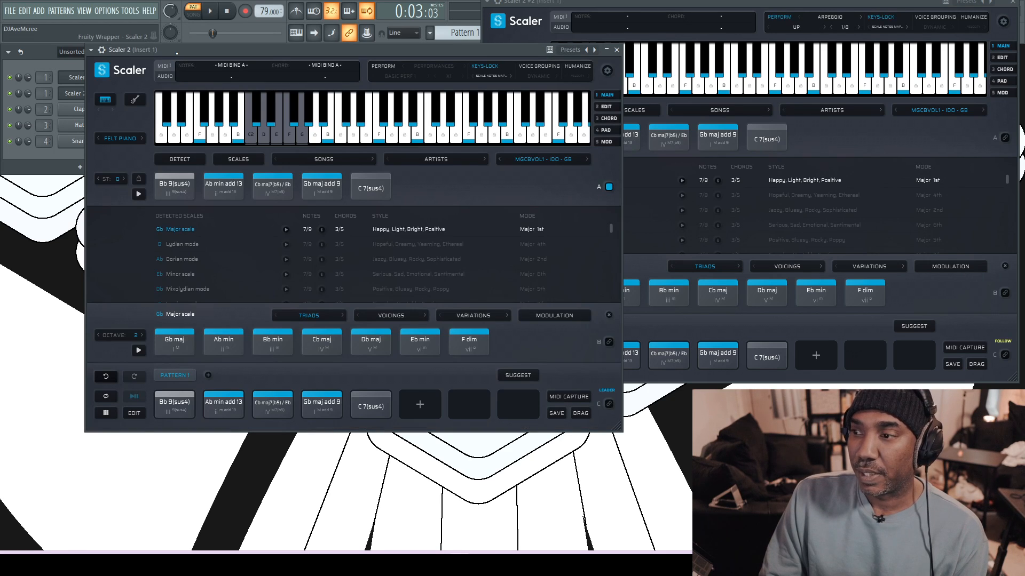
drag(177, 52, 92, 13)
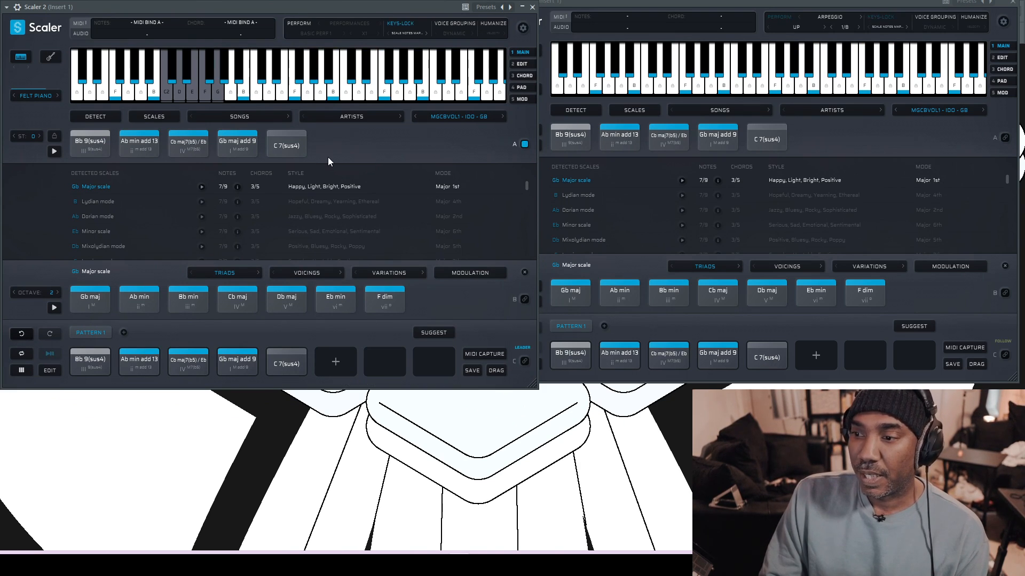
Bind MIDI to section C in the original Scaler 2 instance.
click(597, 315)
click(447, 313)
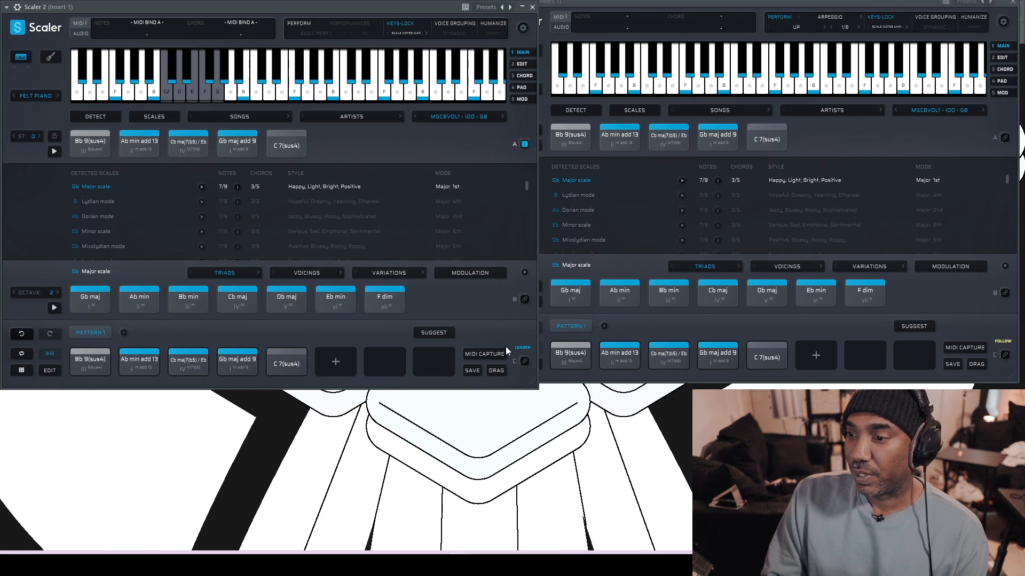
click(525, 362)
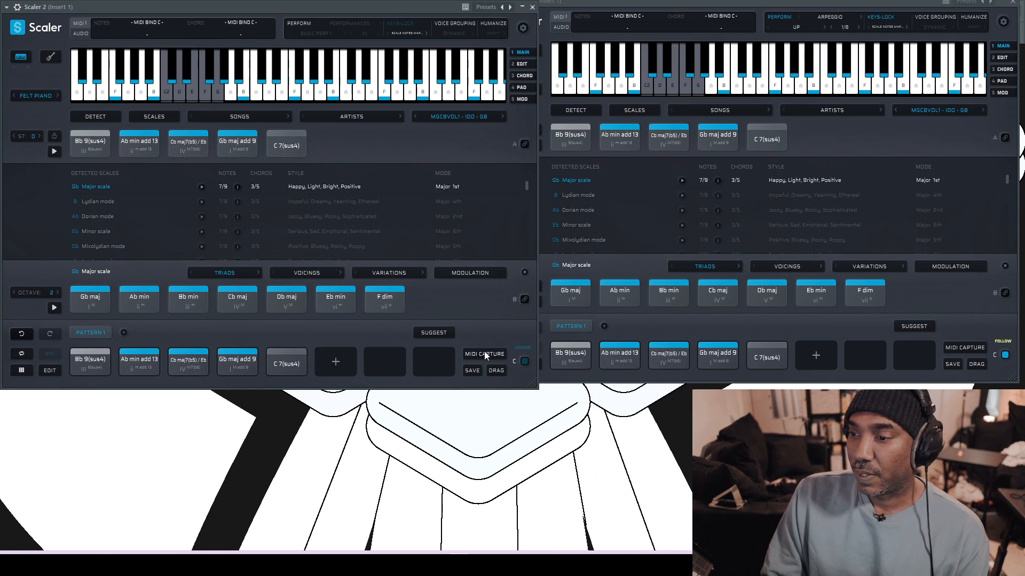
click(549, 368)
click(147, 304)
click(184, 310)
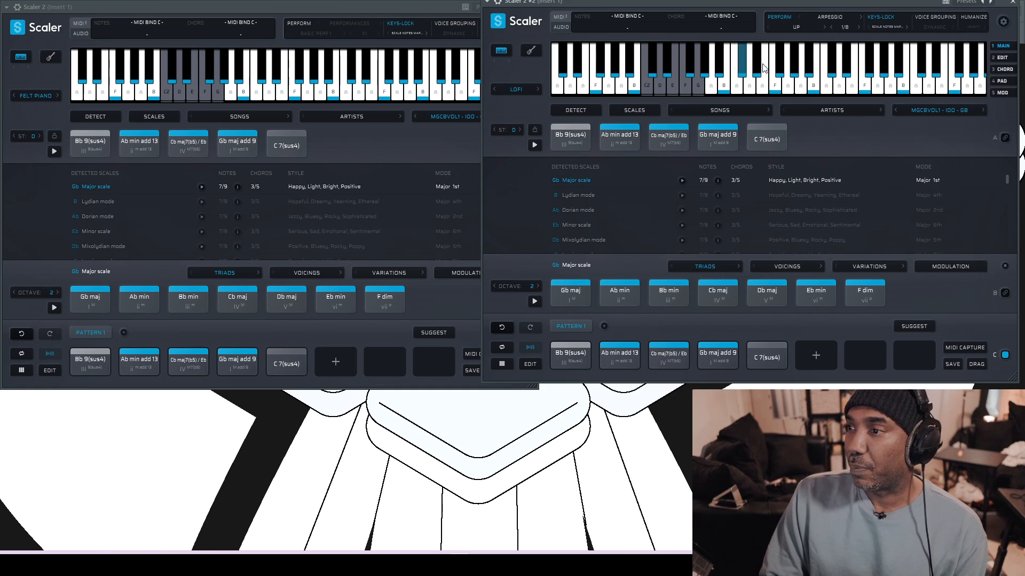
Set the Scaler 2 #2 instance's perform mode to Performances and its sound to Marimba.
click(838, 15)
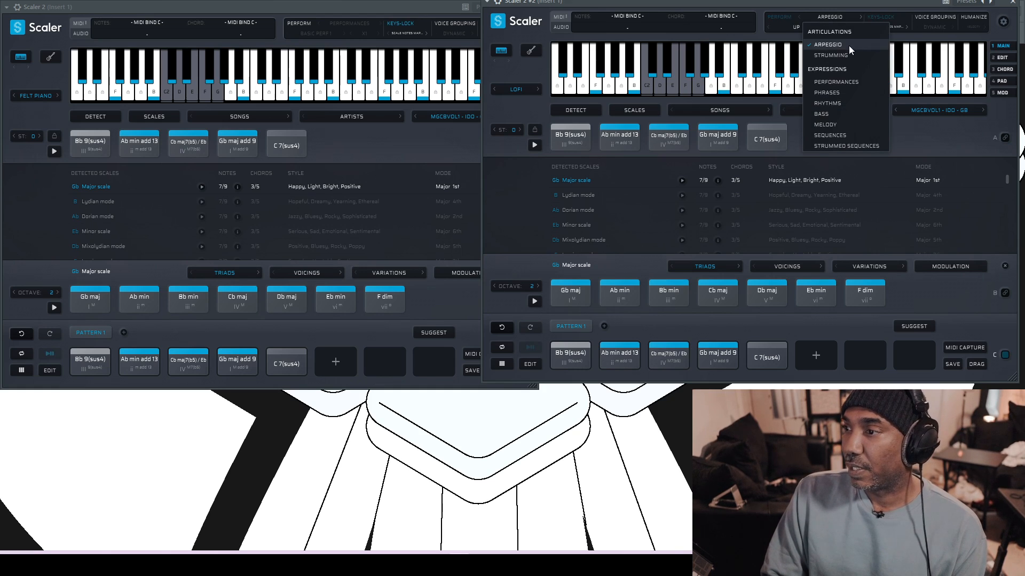
click(841, 84)
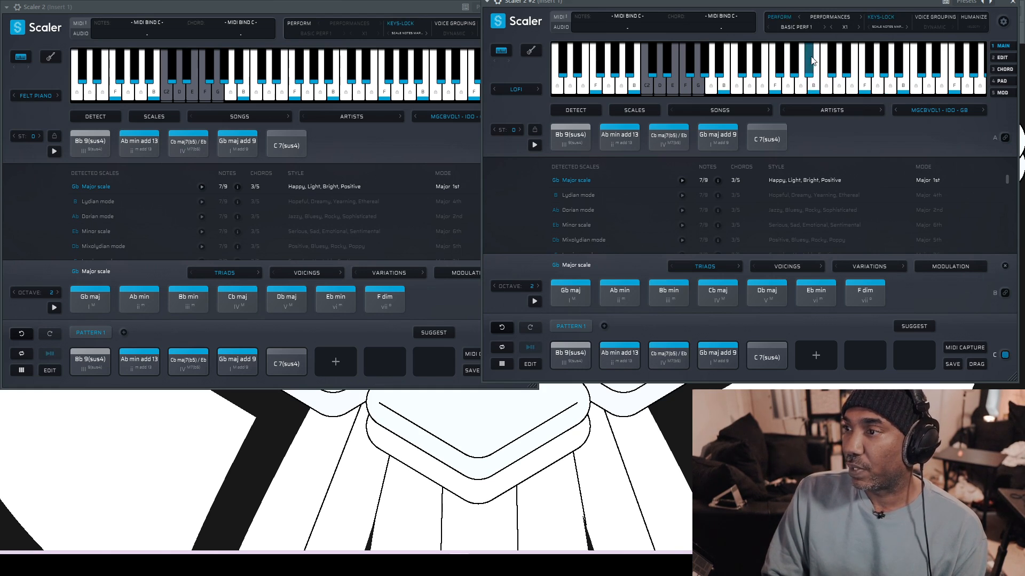
click(801, 28)
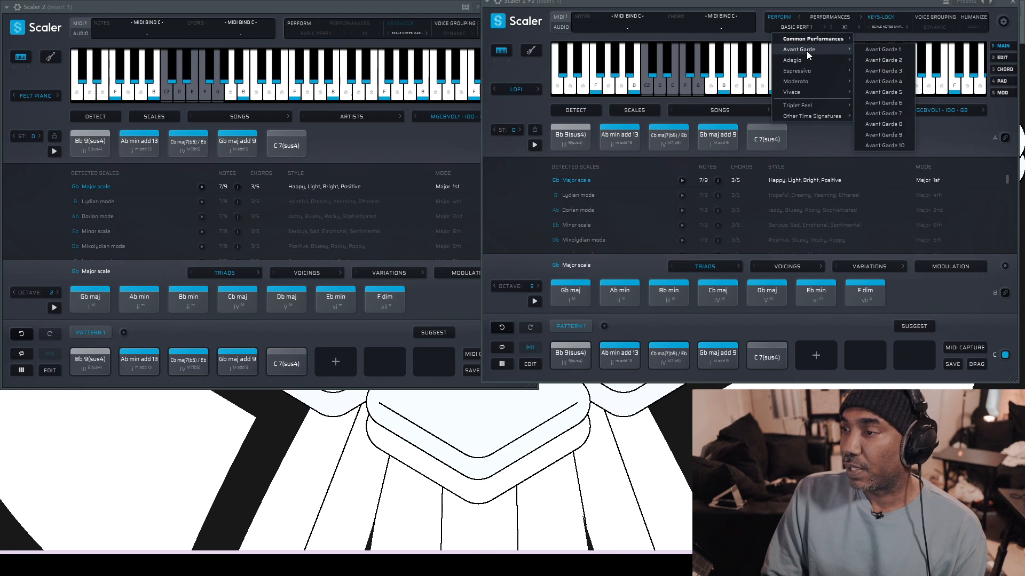
click(526, 70)
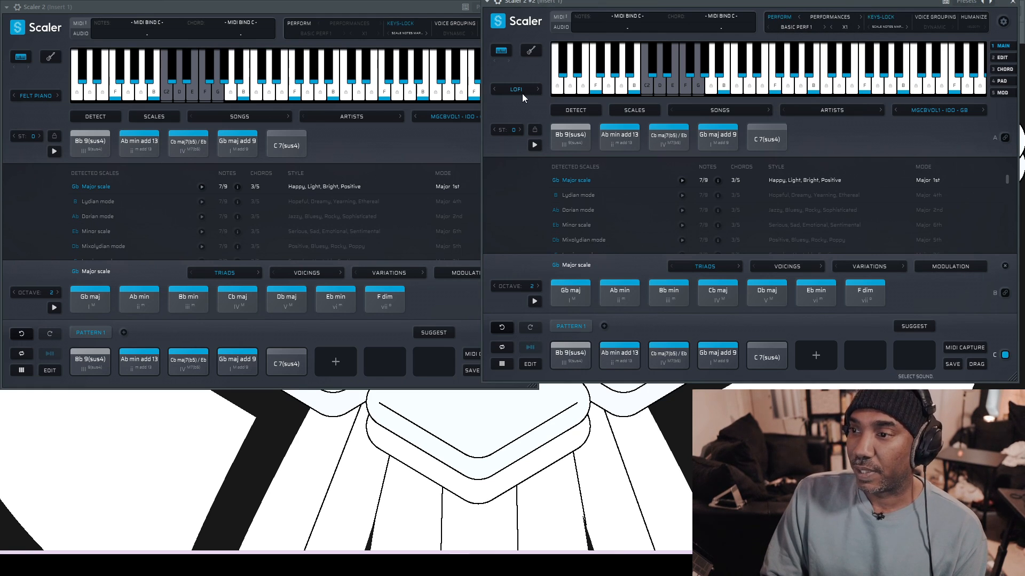
click(519, 91)
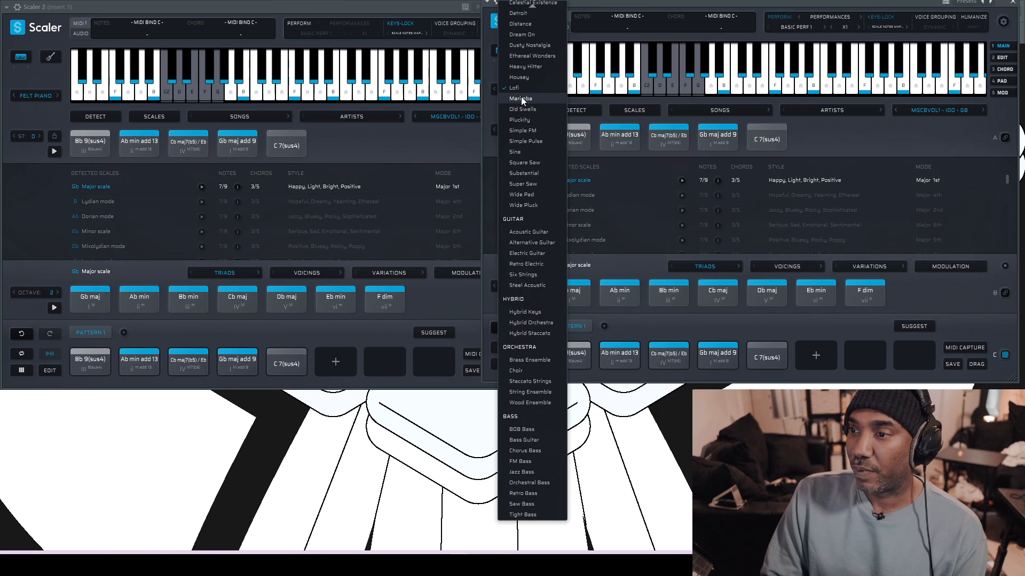
click(521, 98)
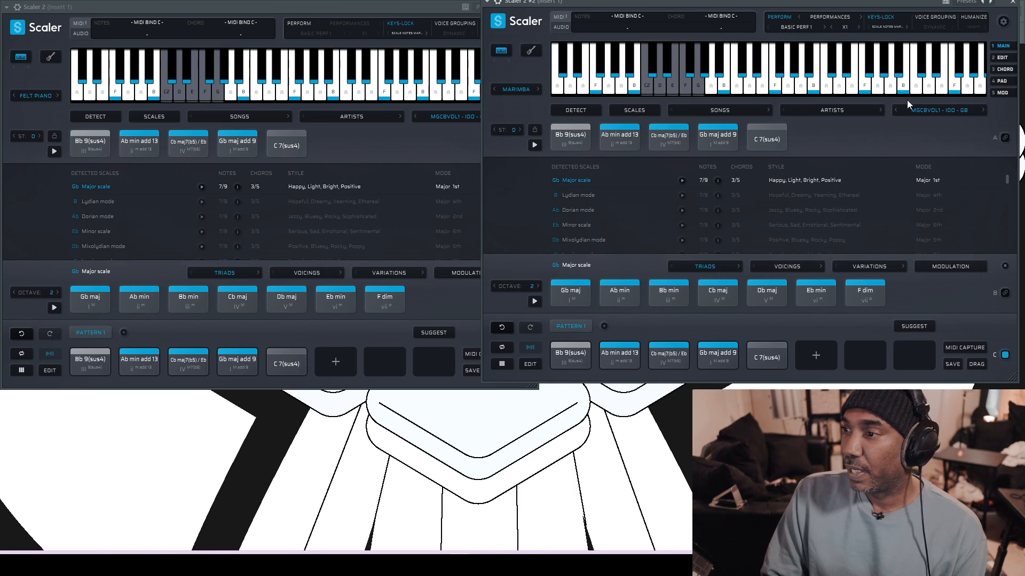
Choose the Crescendo performance from the Espressivo group for the Scaler 2 #2 instance.
click(818, 59)
click(795, 28)
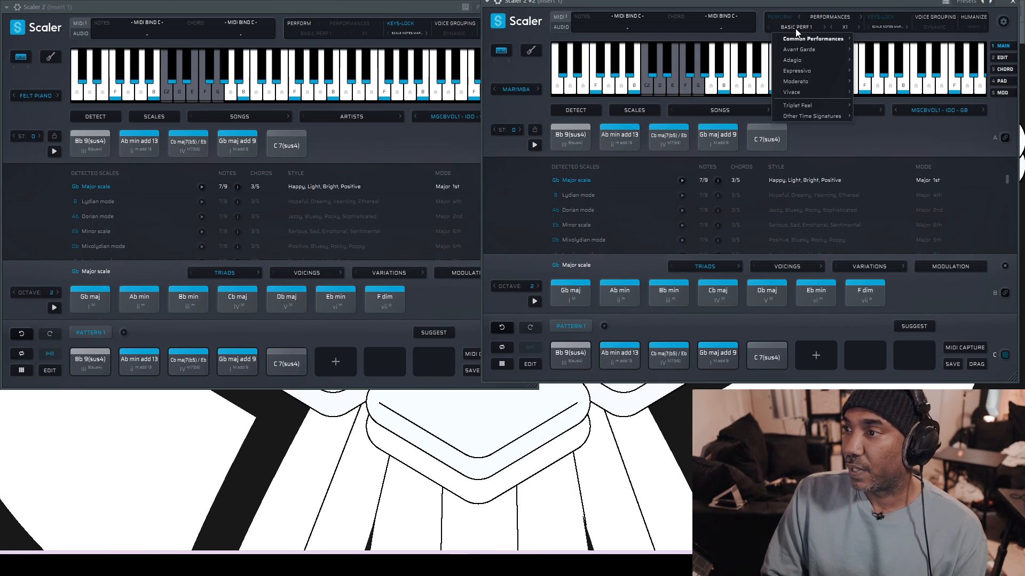
mouse_move(805, 72)
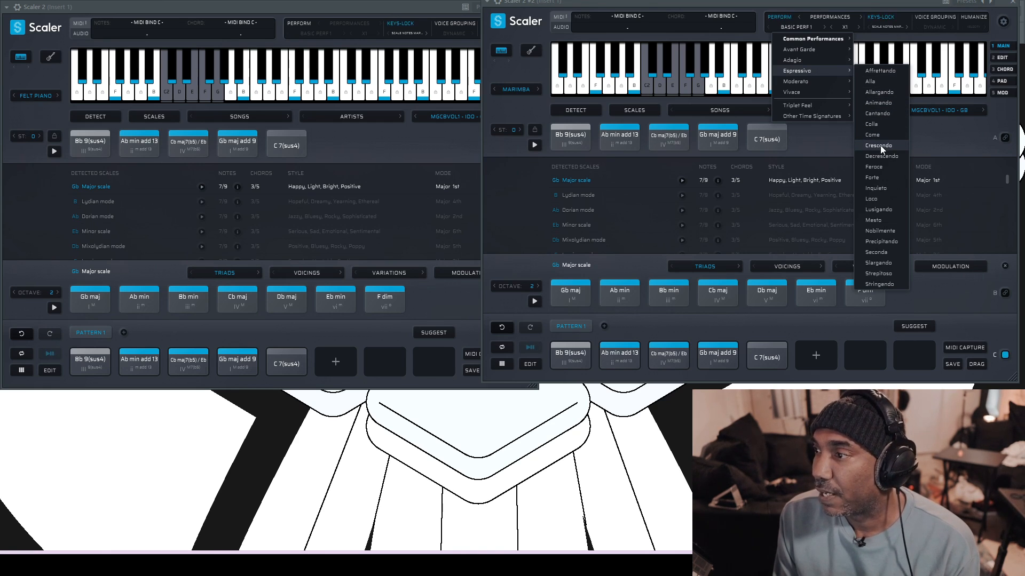
click(880, 146)
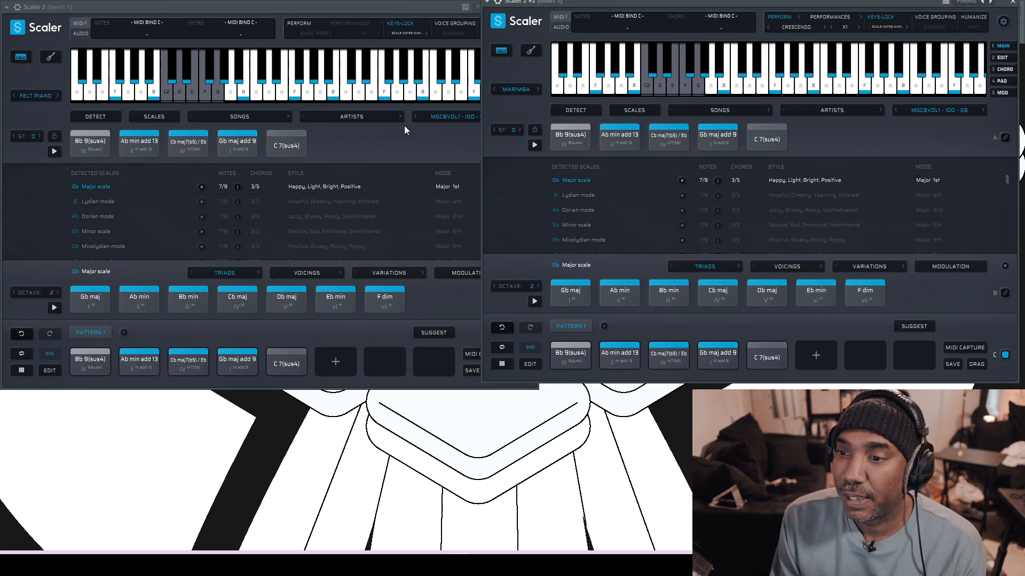
Replace the Gb maj add 9 chord in the original instance's progression with the Cb maj triad.
click(237, 357)
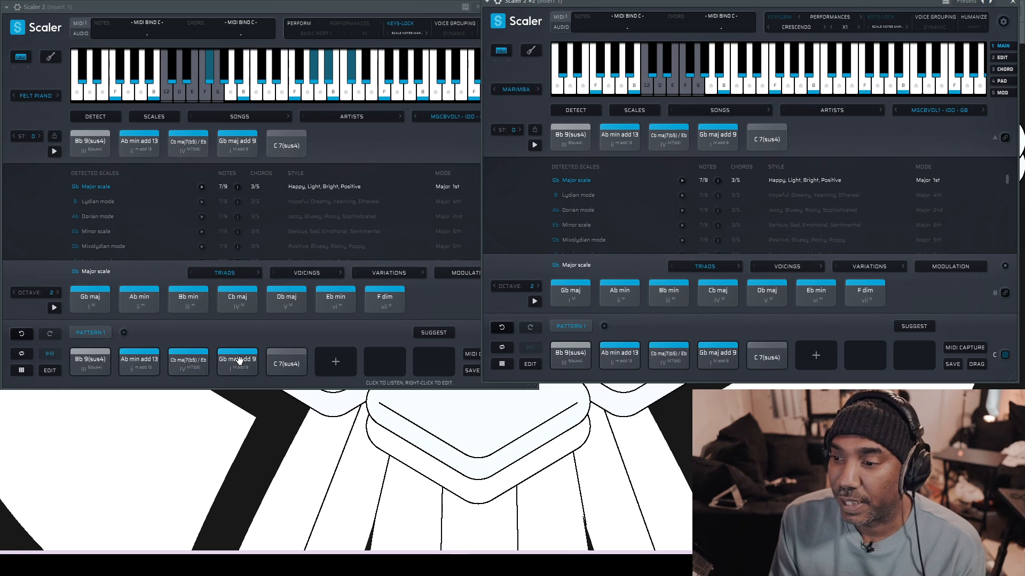
click(237, 300)
drag(237, 302, 235, 359)
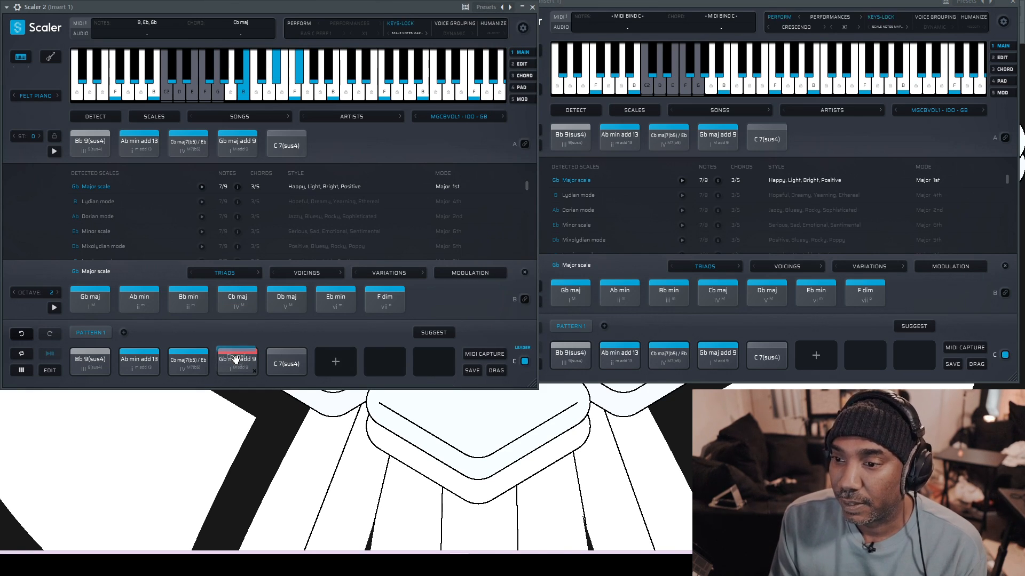
drag(236, 359, 237, 359)
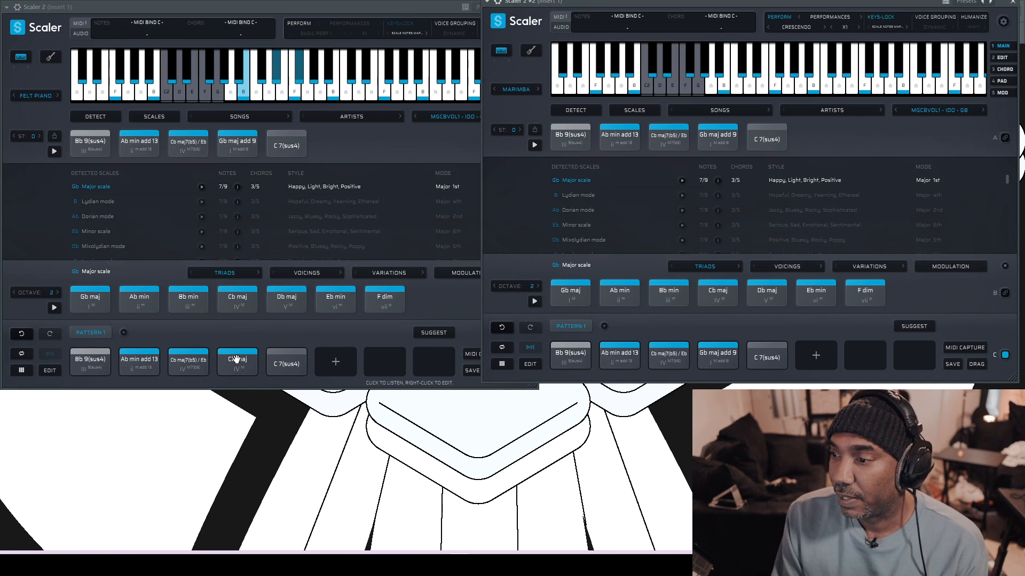
Audition other Gb major scale triads in section B of the original Scaler 2 instance.
click(230, 310)
click(197, 306)
click(183, 290)
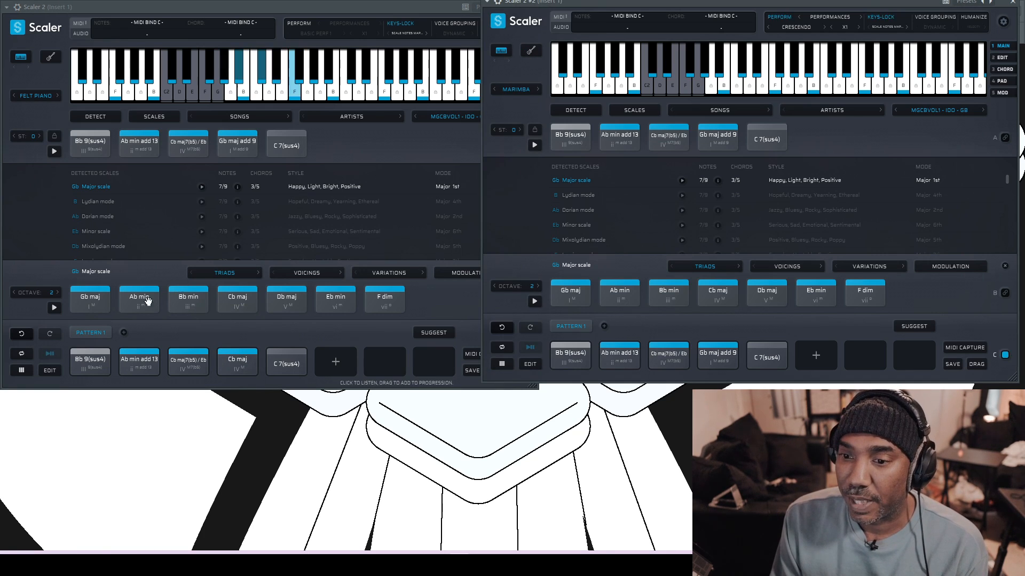
click(328, 314)
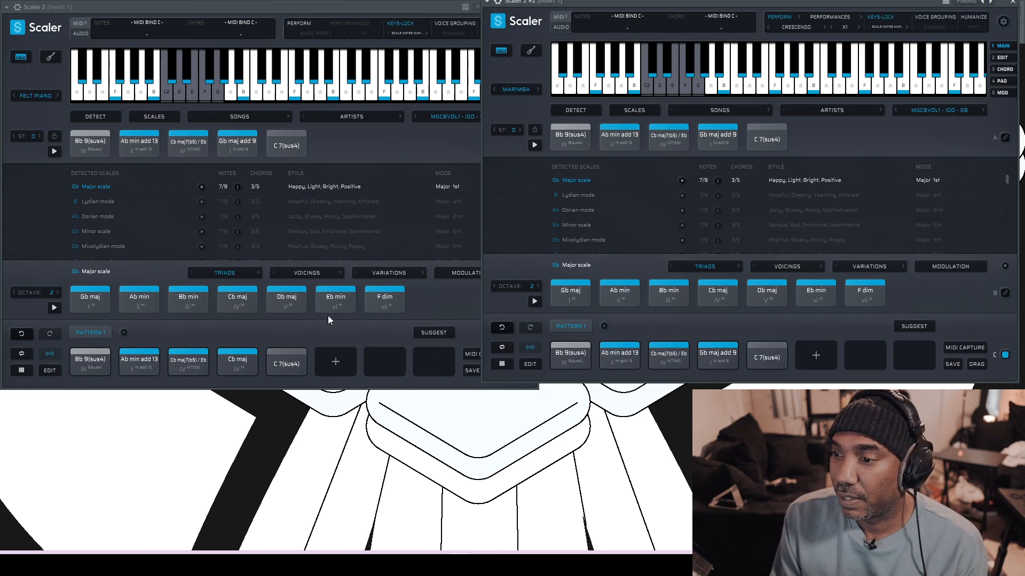
Set the Scaler 2 #2 instance to follow the live sync of the original instance's progression, then close the Sync dialog.
click(238, 329)
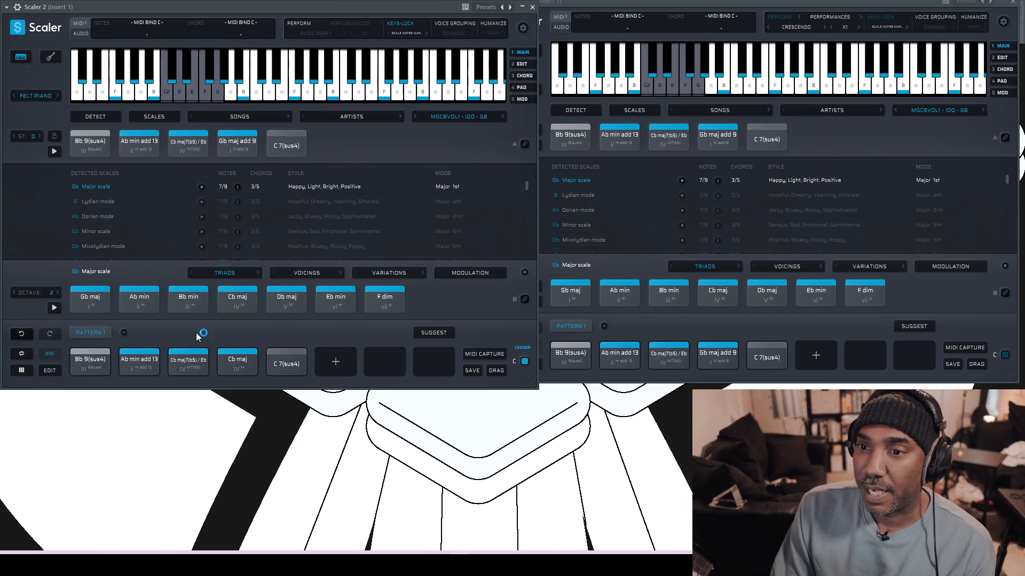
click(590, 4)
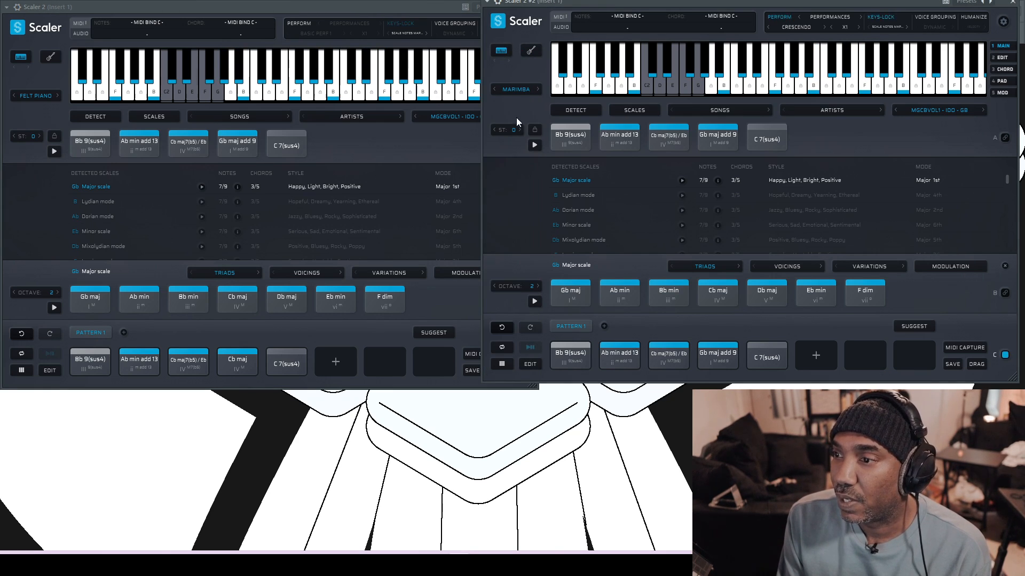
click(495, 19)
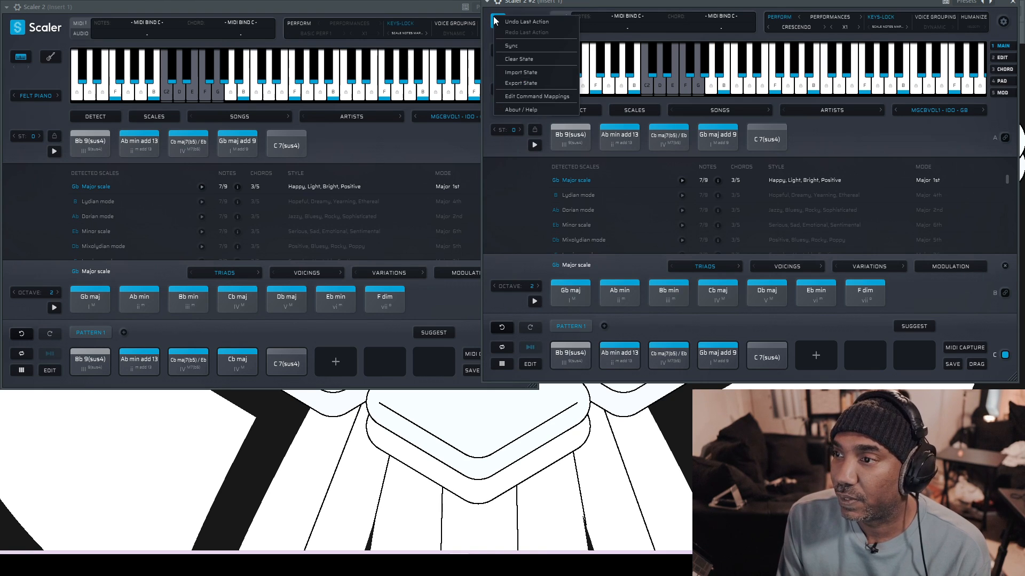
click(521, 49)
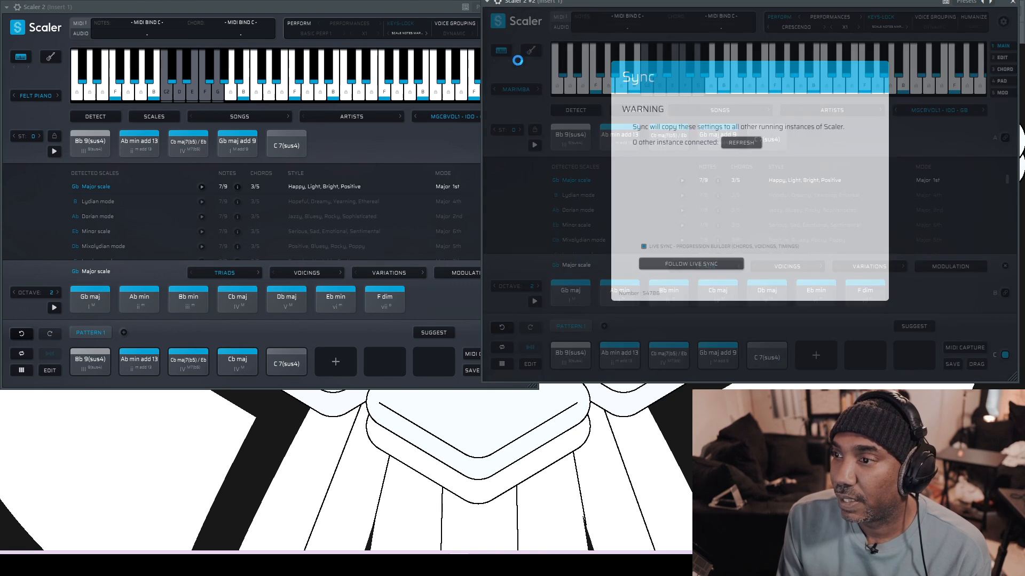
click(691, 263)
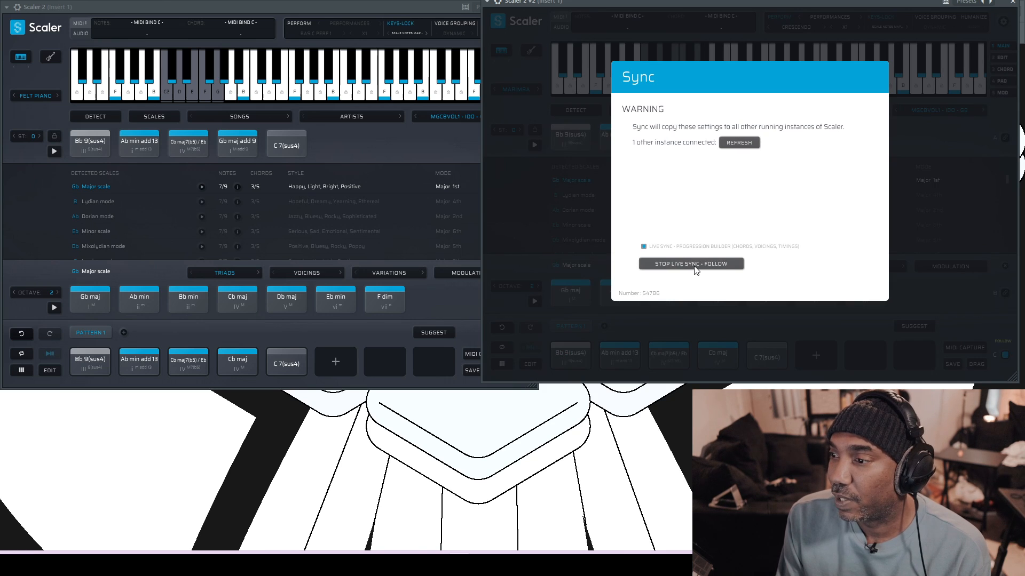
click(910, 137)
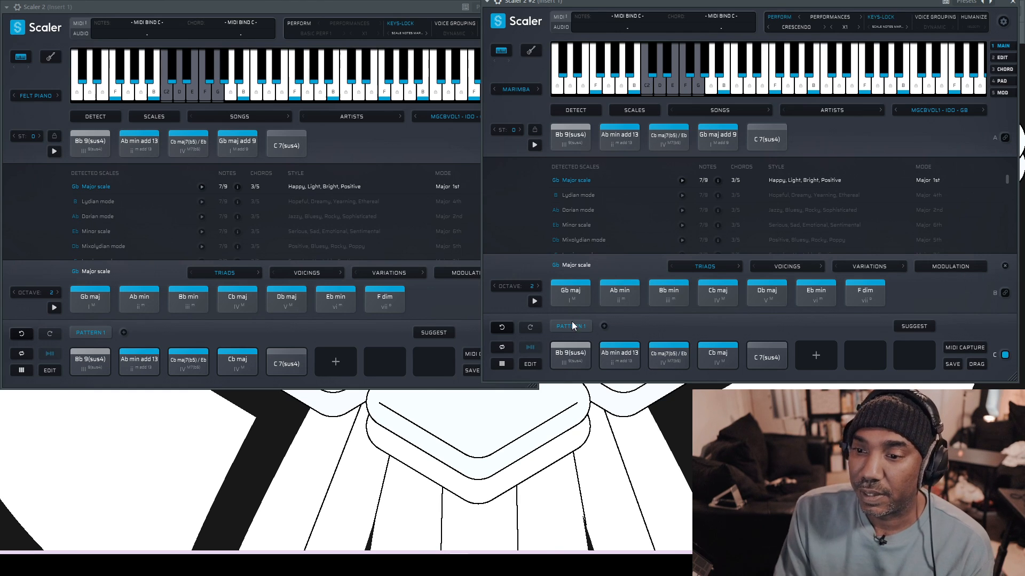
Undo the Cb maj replacement in the original instance's progression to bring back the Gb maj add 9 chord.
click(147, 298)
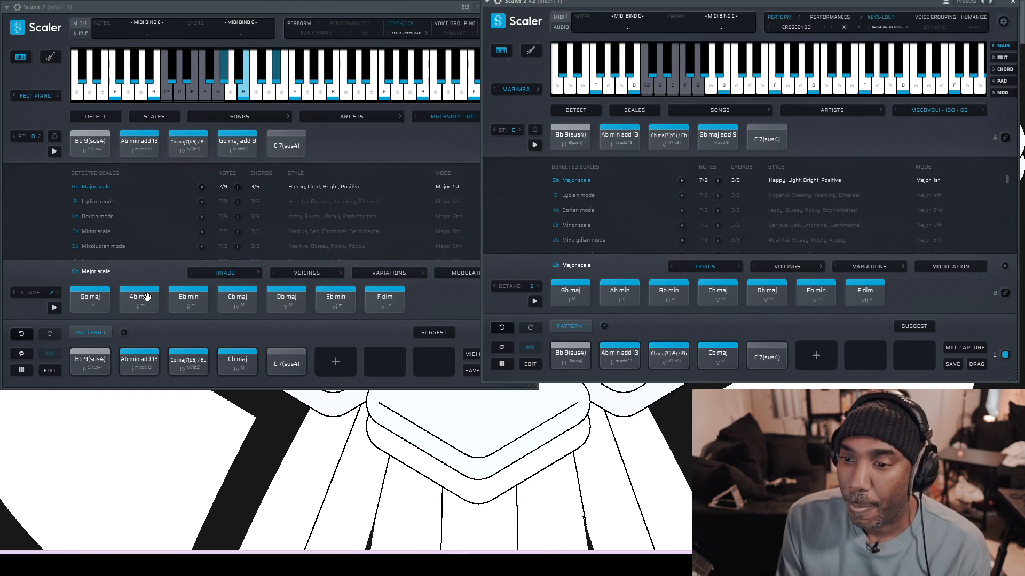
click(22, 335)
click(21, 334)
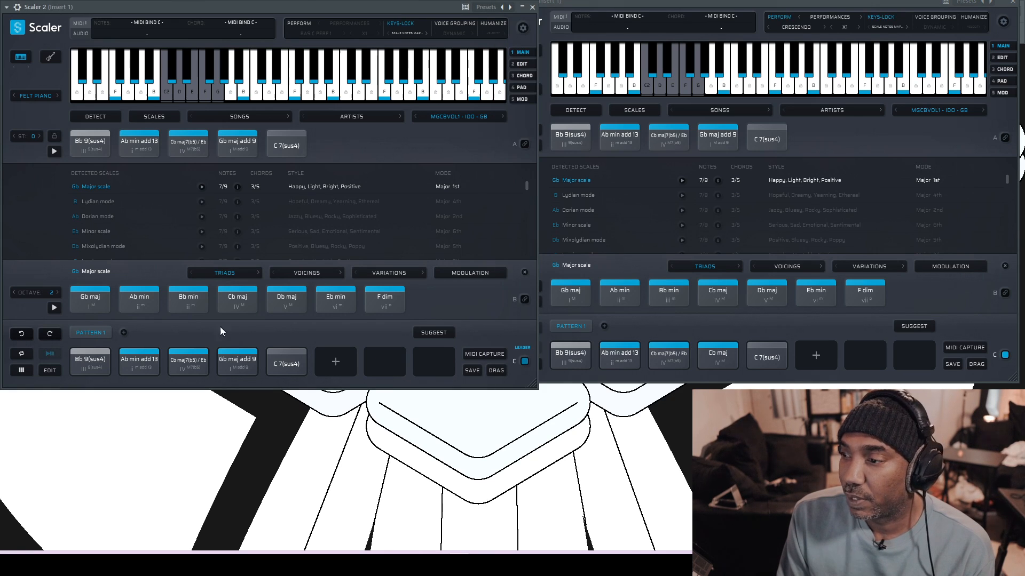
Make the Scaler 2 #2 instance follow the live sync again so it picks up the restored progression.
click(679, 314)
click(498, 27)
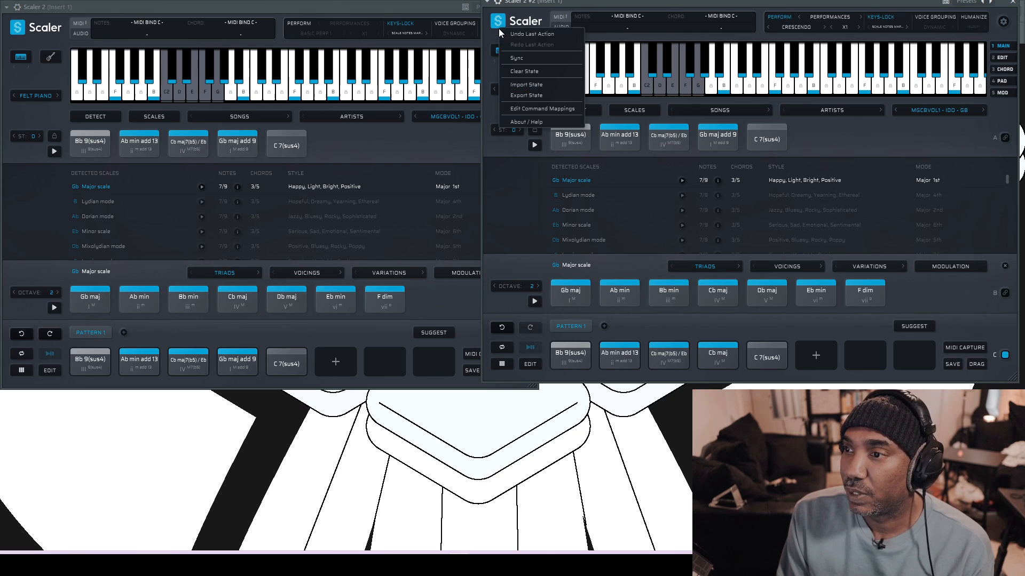
click(522, 60)
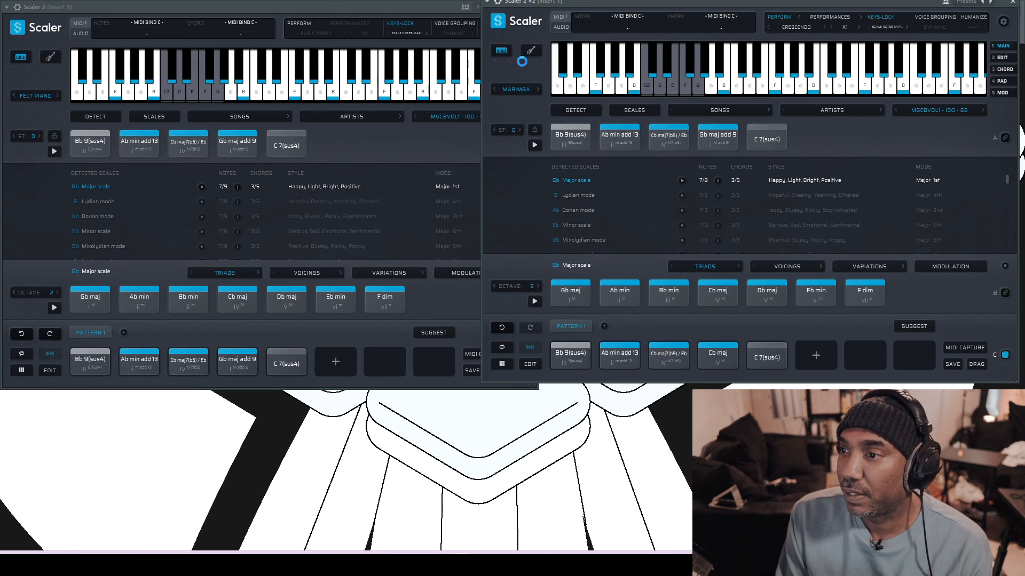
click(704, 264)
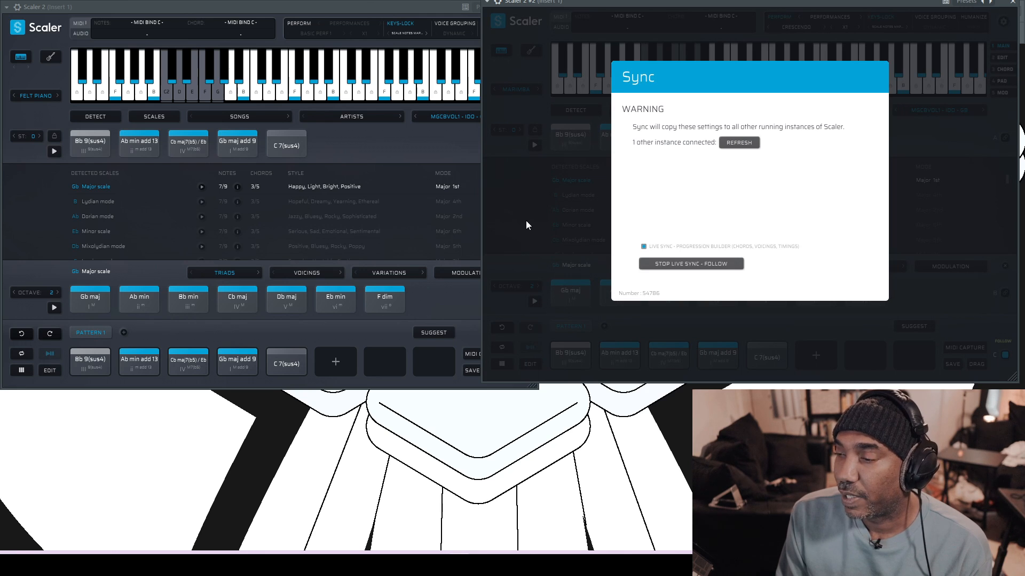
click(624, 324)
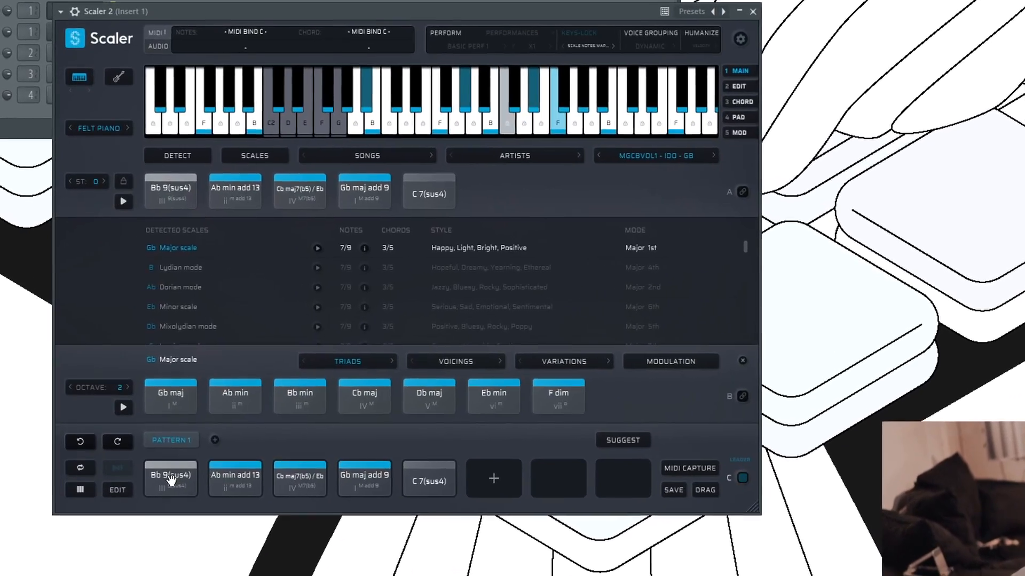
Generate a parallel harmony by fifths from the progression's Bb 9(sus4) chord, replacing the current progression, and undo it.
right_click(165, 462)
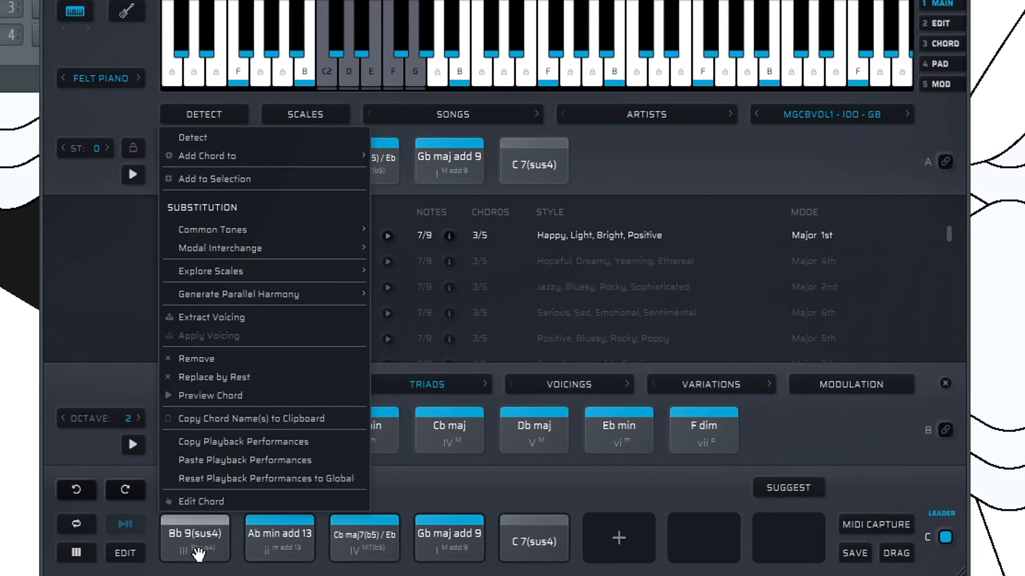
mouse_move(272, 306)
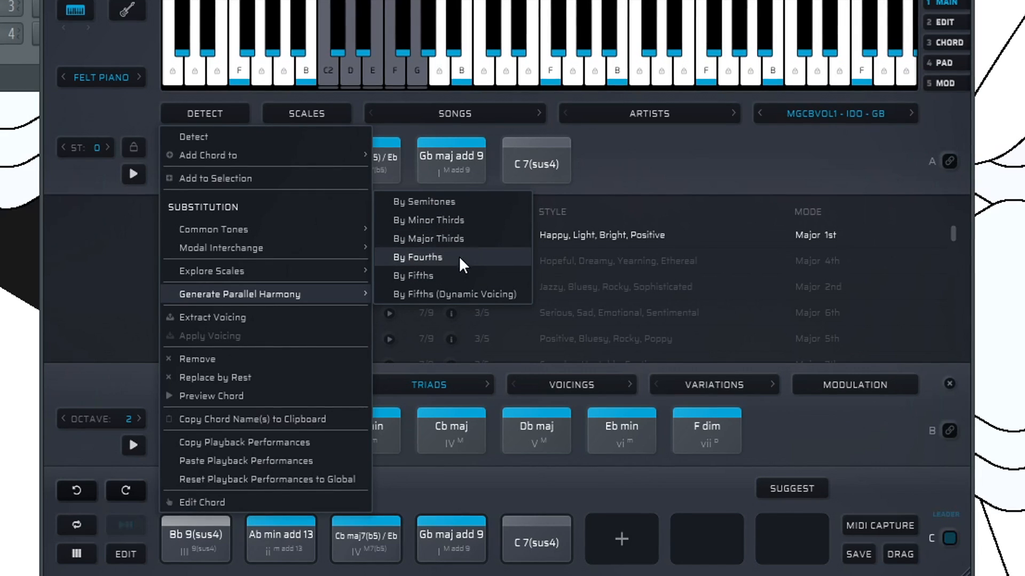
click(460, 275)
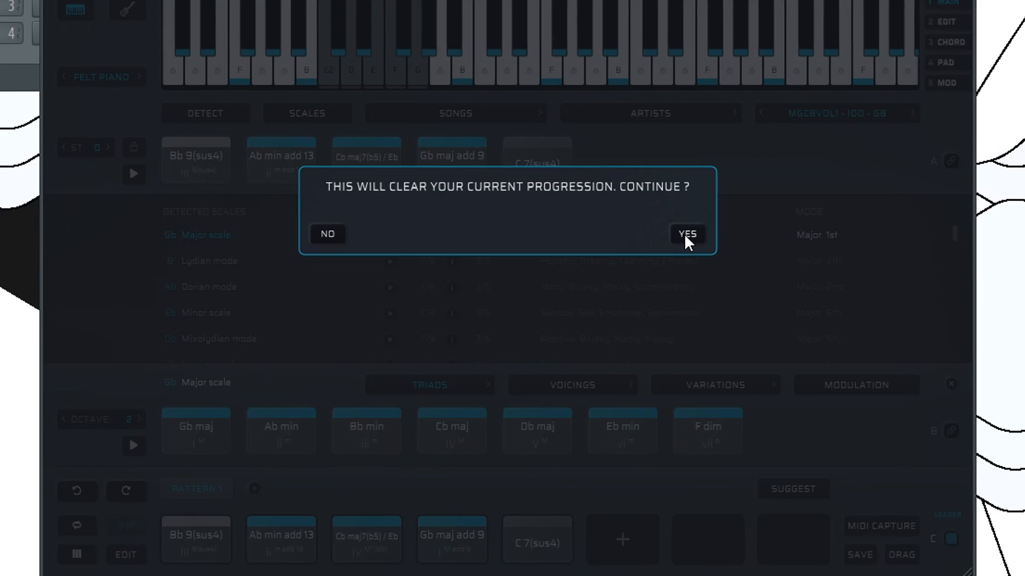
click(687, 234)
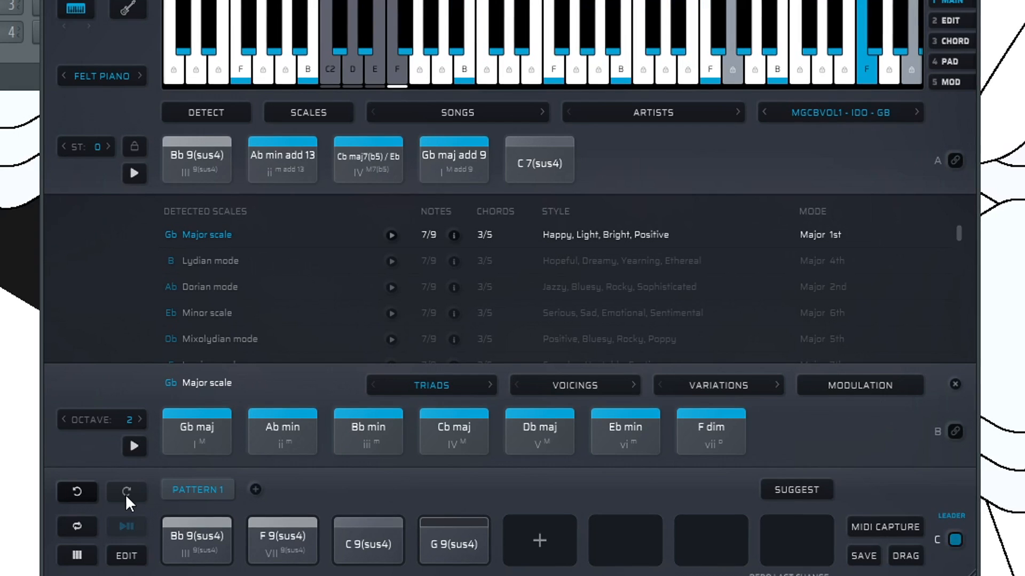
click(84, 496)
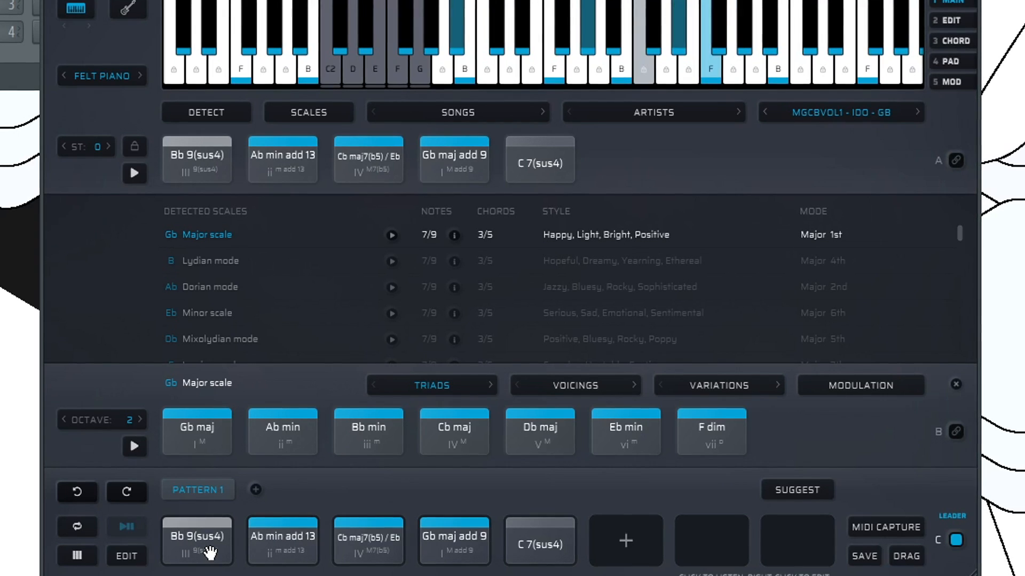
Generate a parallel harmony by major thirds from the progression's Ab min add 13 chord and undo it.
right_click(269, 554)
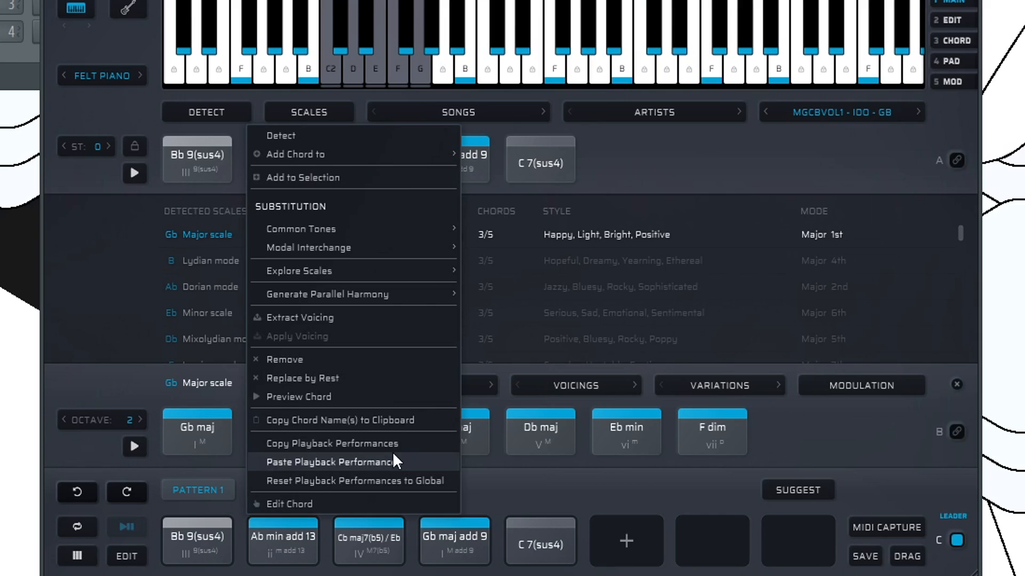
mouse_move(353, 304)
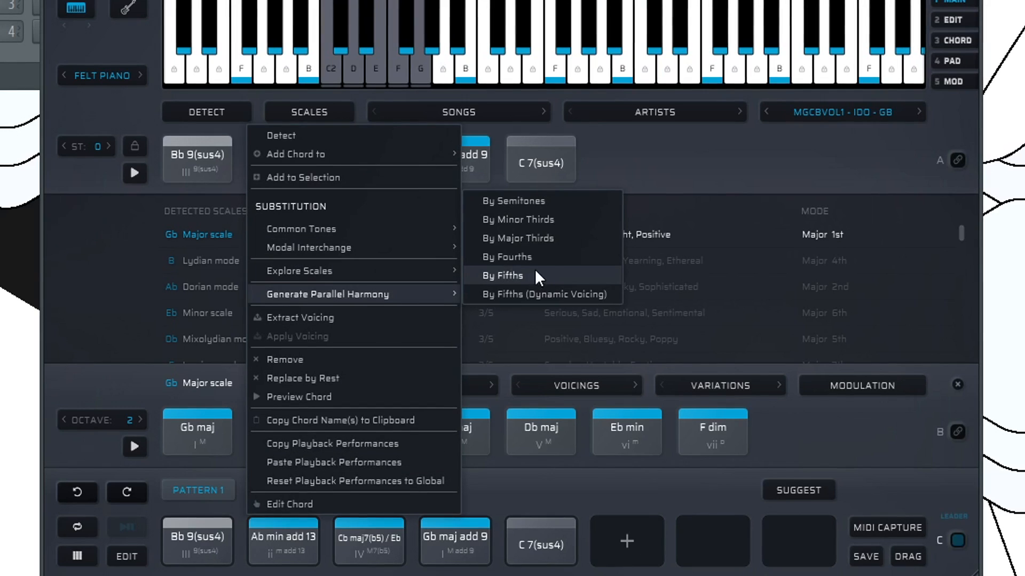
click(556, 236)
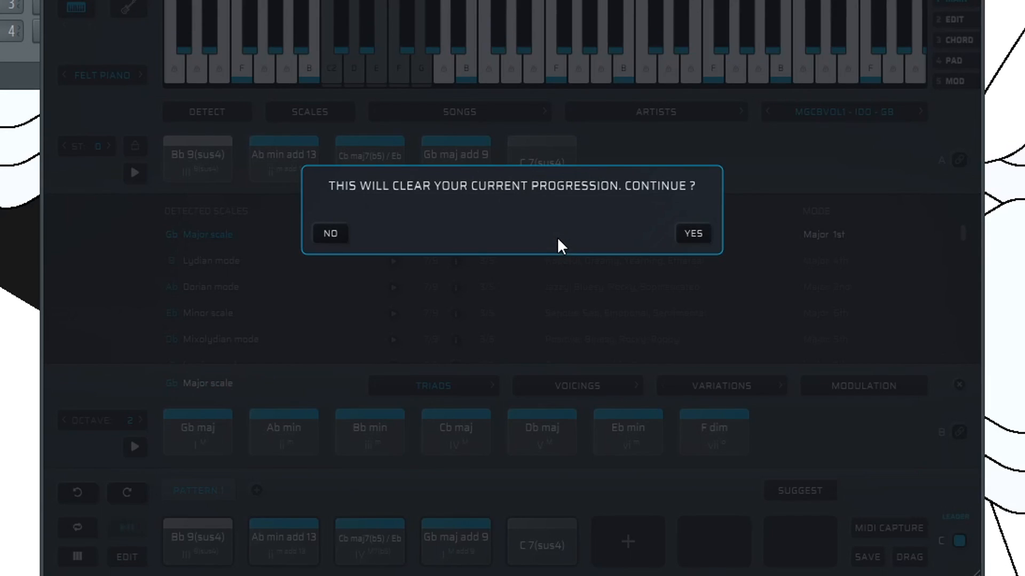
click(694, 234)
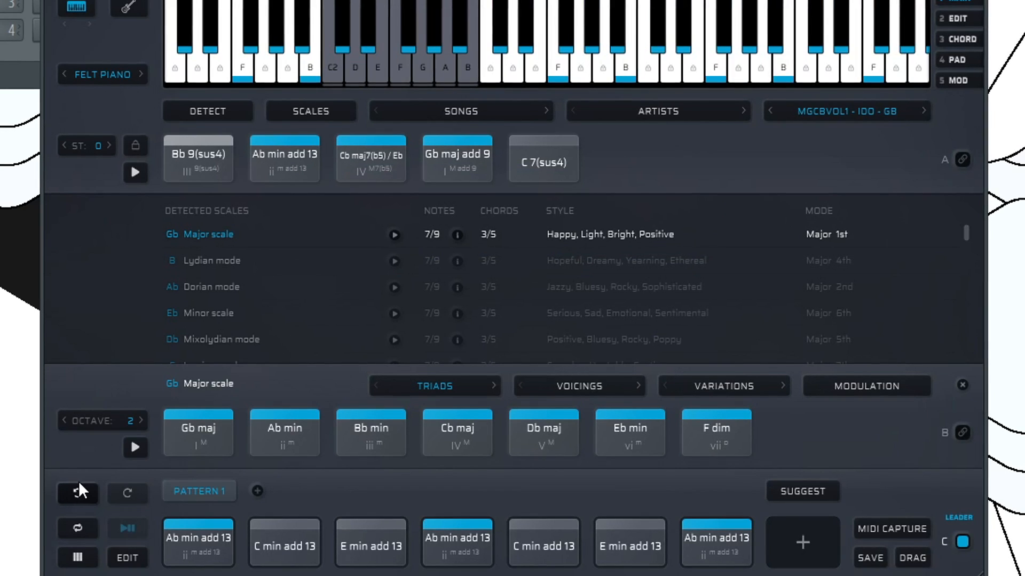
click(79, 503)
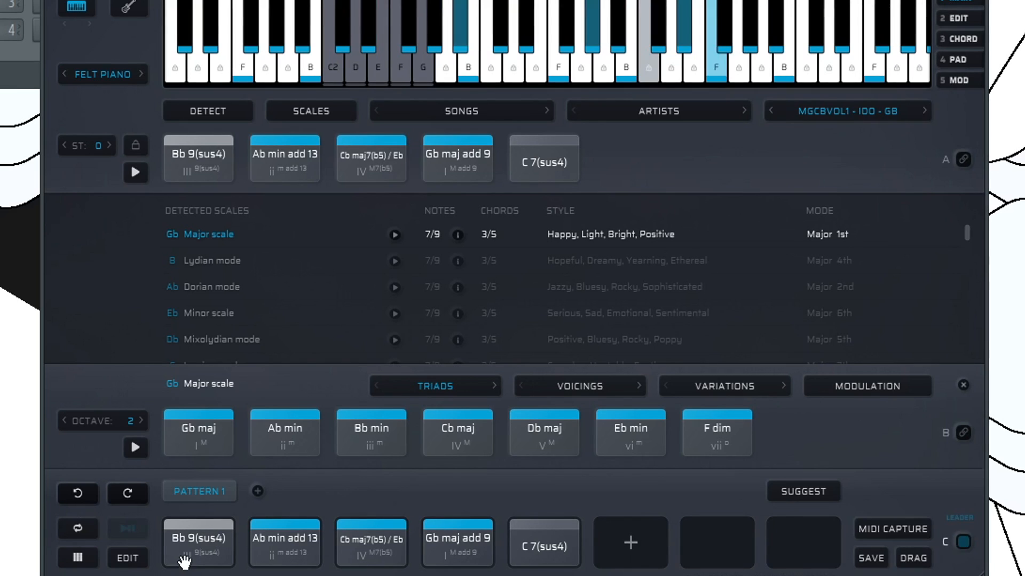
Replace the progression with a parallel harmony by fourths from the Bb 9(sus4) chord and set the original instance's sound to Lofi.
right_click(184, 549)
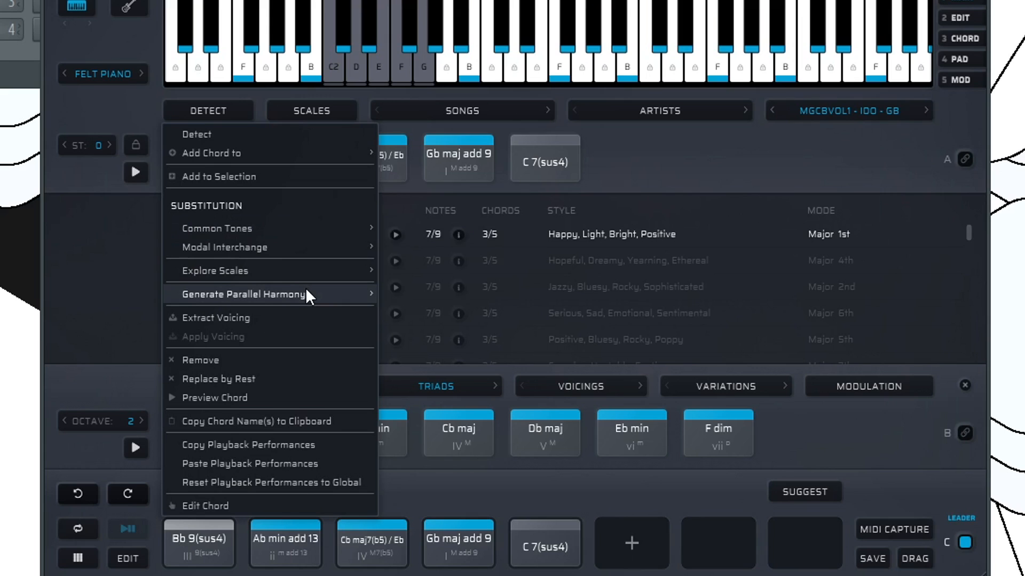
mouse_move(305, 293)
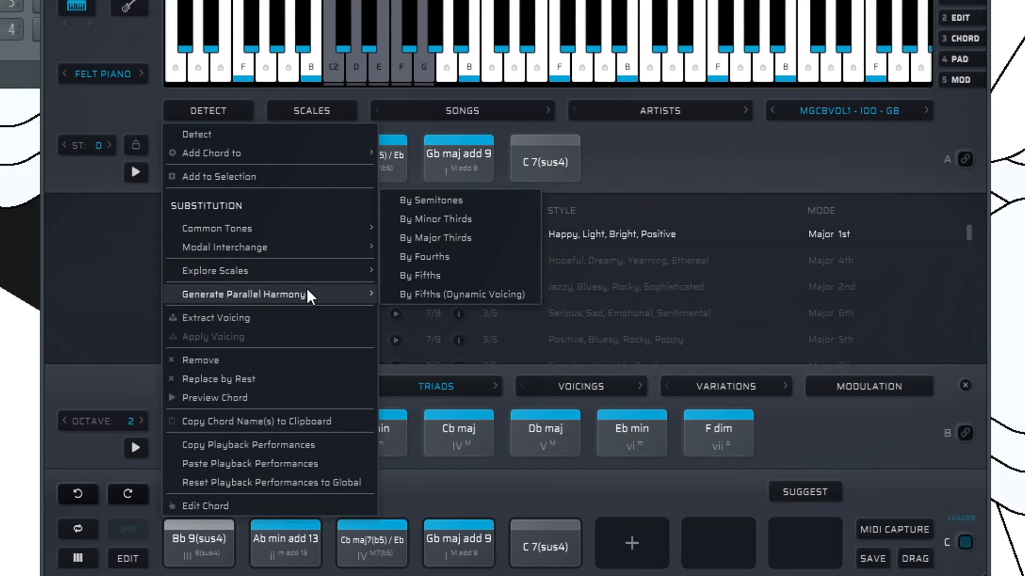
click(483, 257)
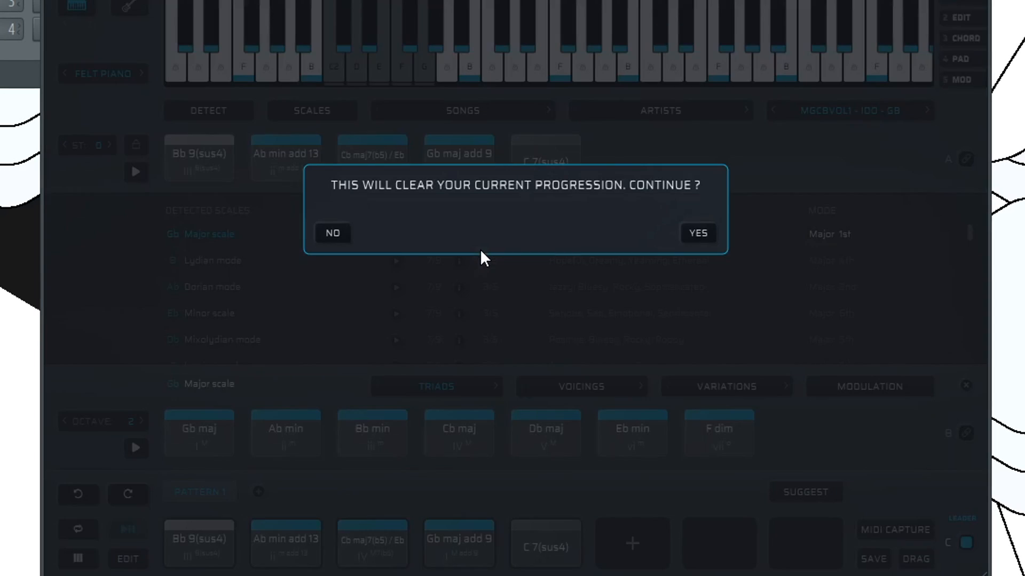
click(699, 233)
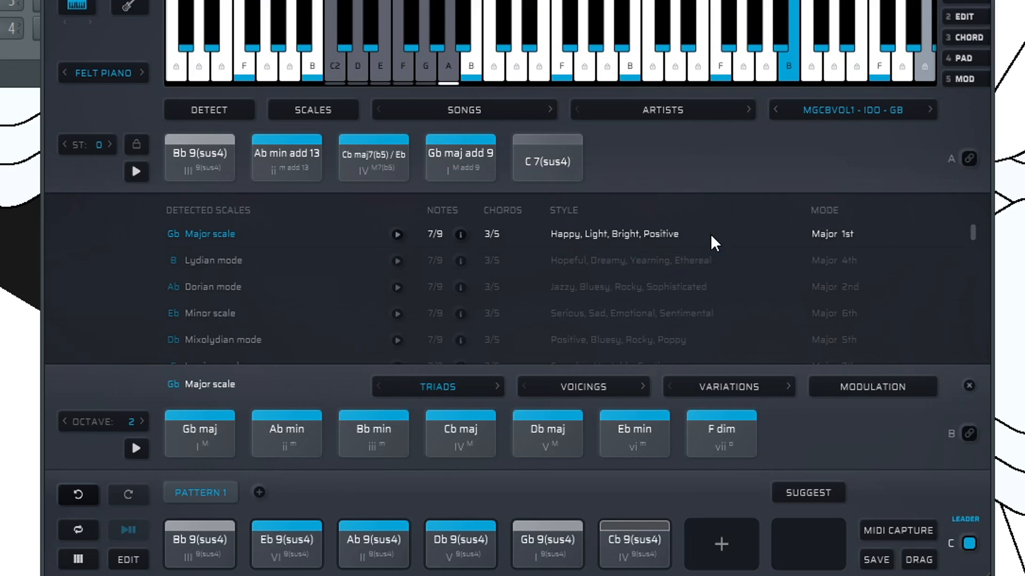
click(79, 74)
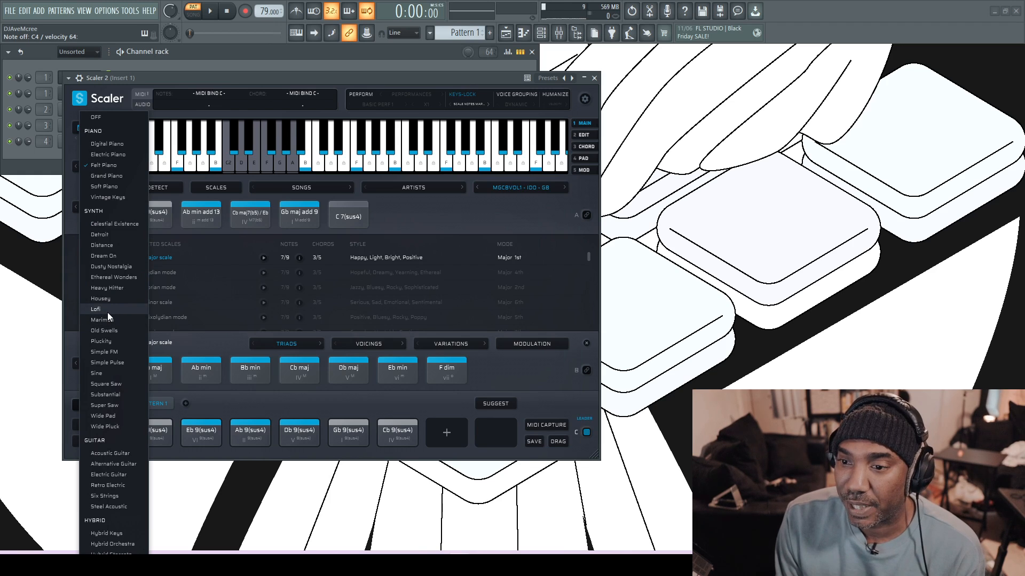
click(108, 312)
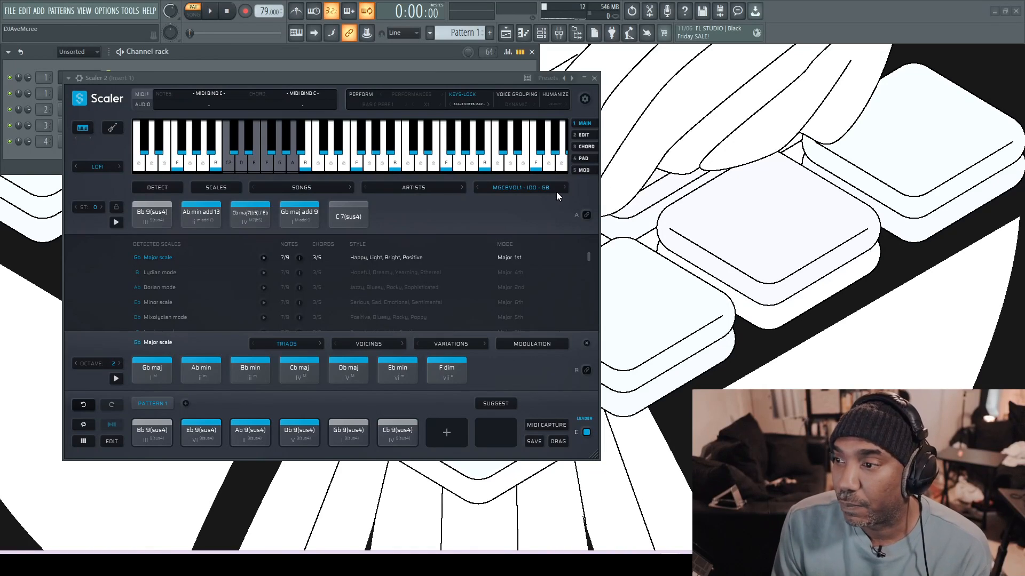
Load the CBVOL4 - MarMack chord set from MGTF - Chord Book Vol. 4 into section A and play it.
click(536, 190)
mouse_move(549, 310)
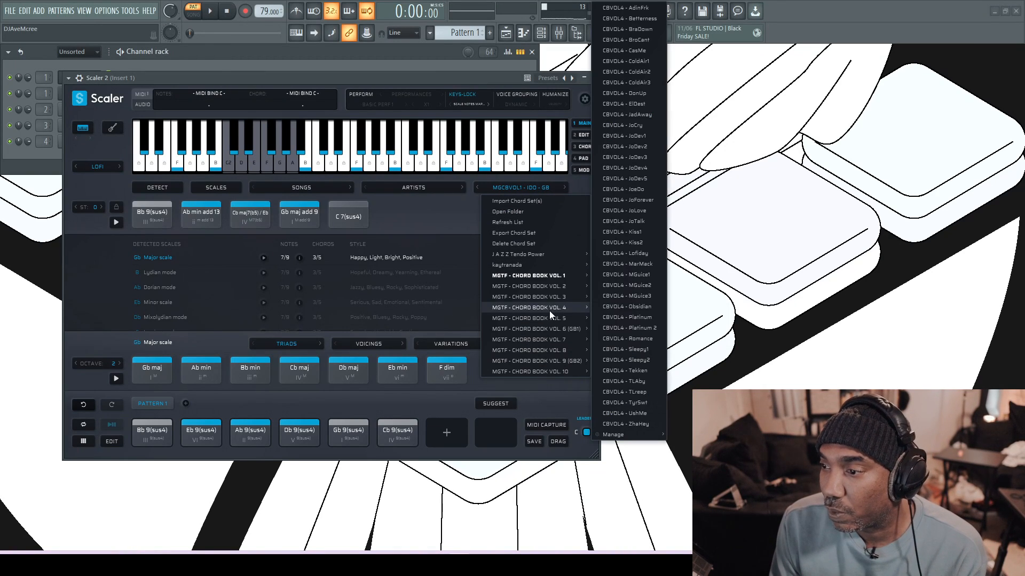
click(638, 261)
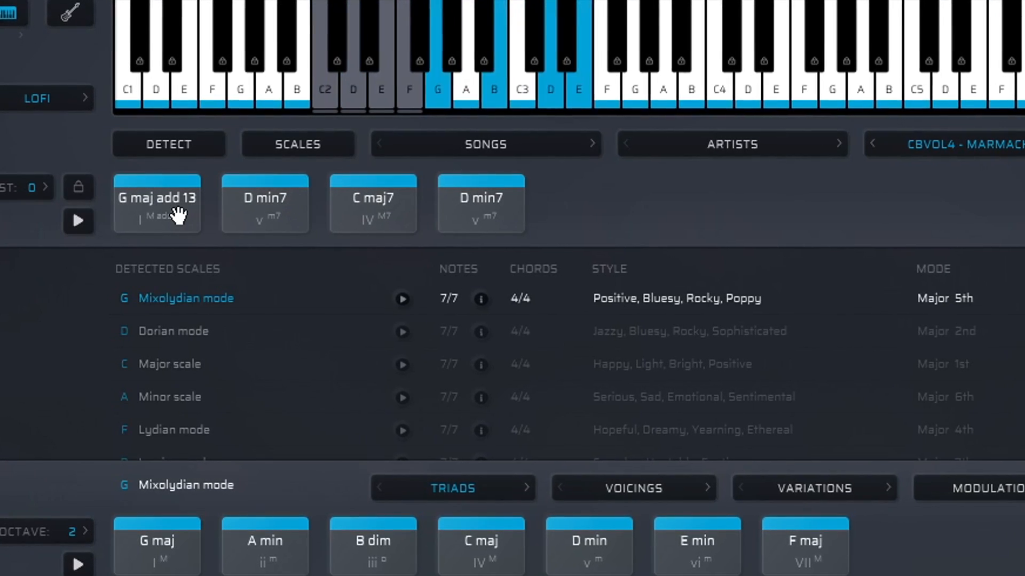
click(80, 221)
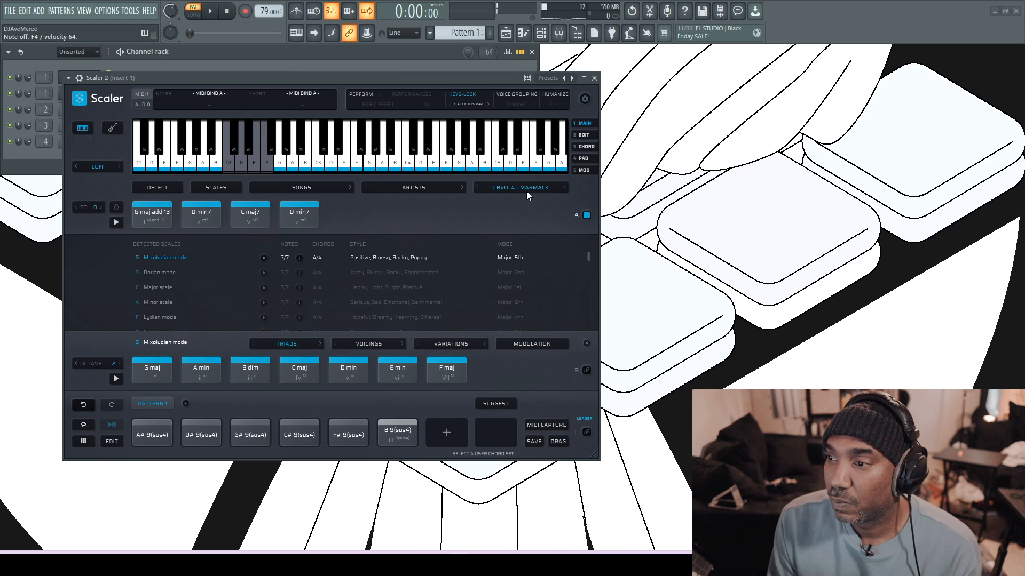
Load the CBVOL8-PATIENT-F-Pattern 1 chord set from MGTF - Chord Book Vol. 8 into section A and play it.
click(526, 192)
mouse_move(552, 350)
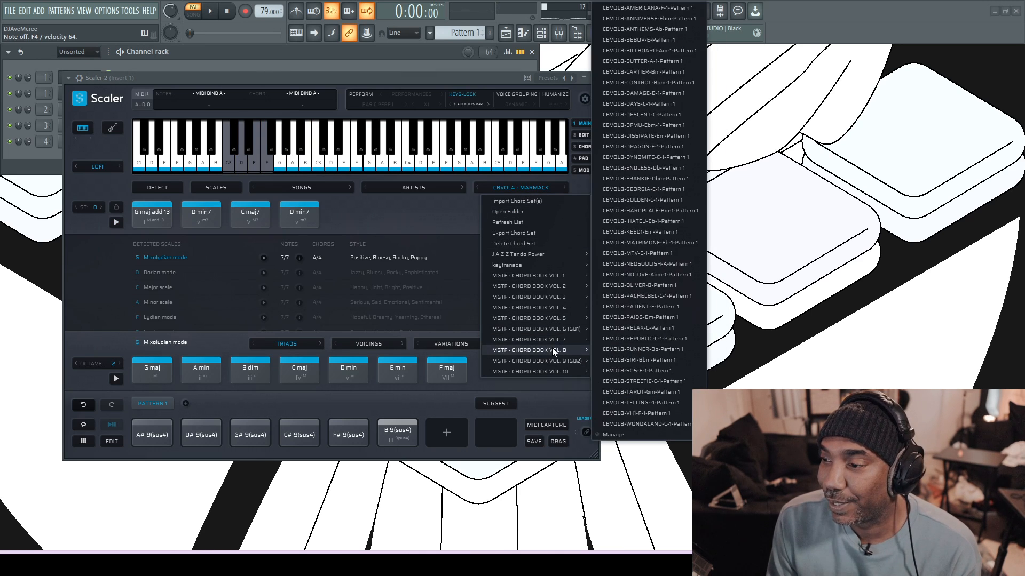
click(651, 308)
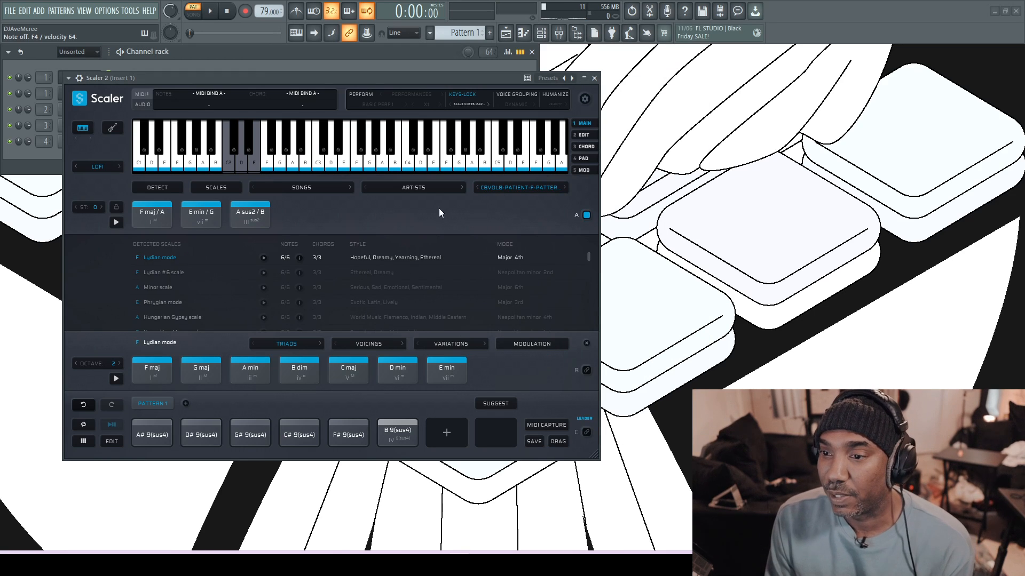
click(115, 223)
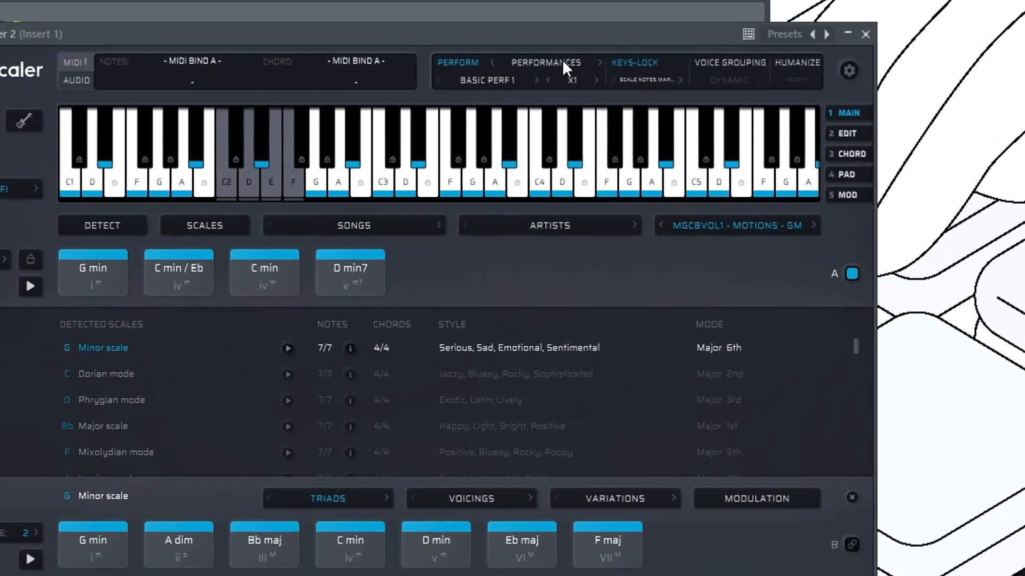
Enable Perform mode with the Performances expression and apply the Avant Garde 1 performance to the section A chords.
click(421, 92)
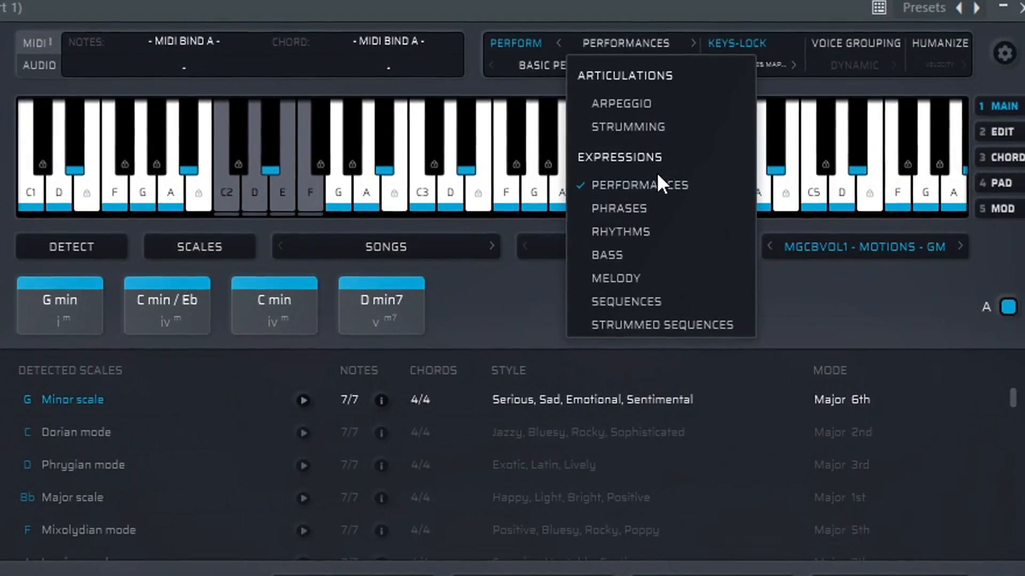
click(651, 186)
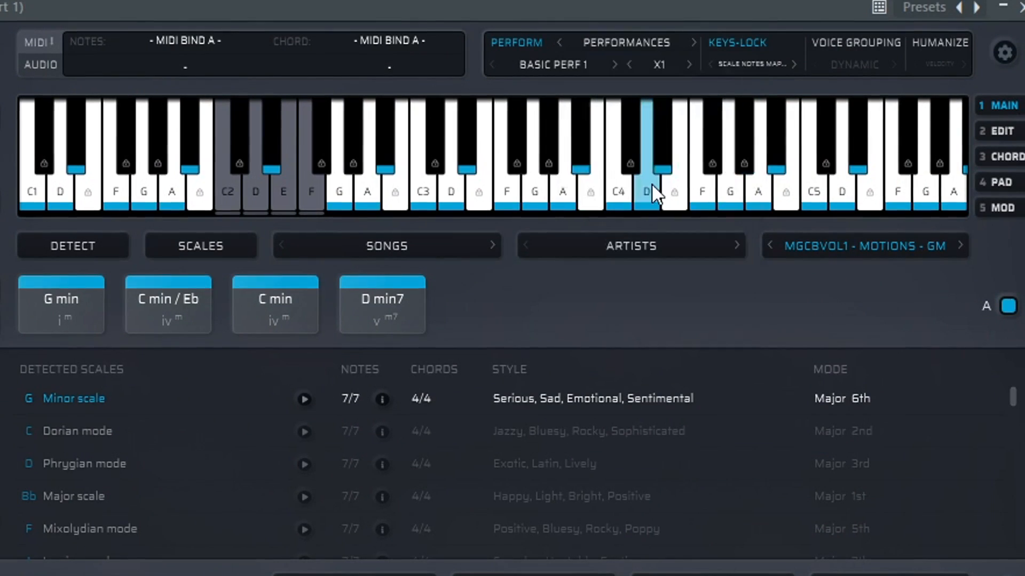
click(550, 62)
mouse_move(585, 110)
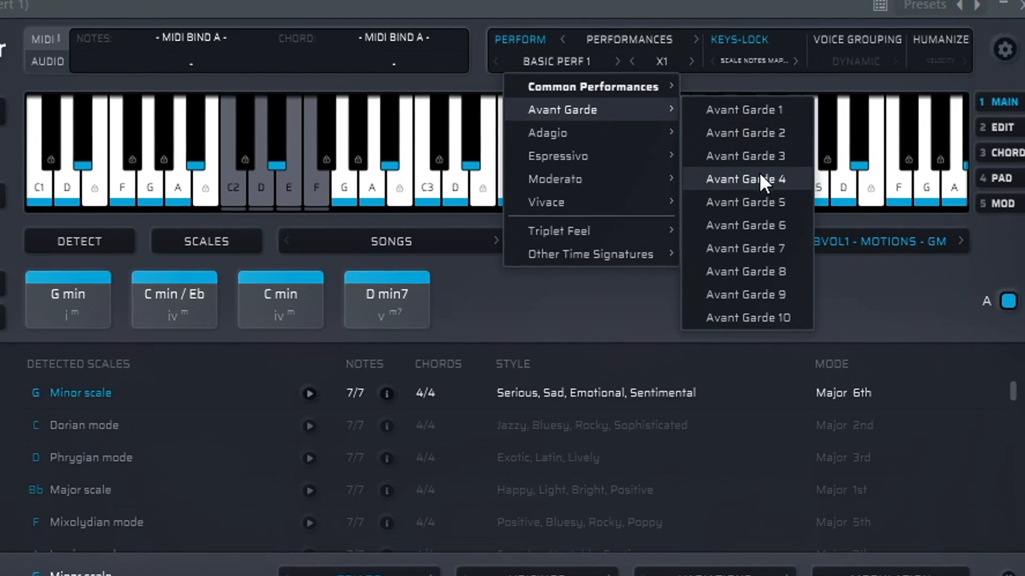
click(766, 109)
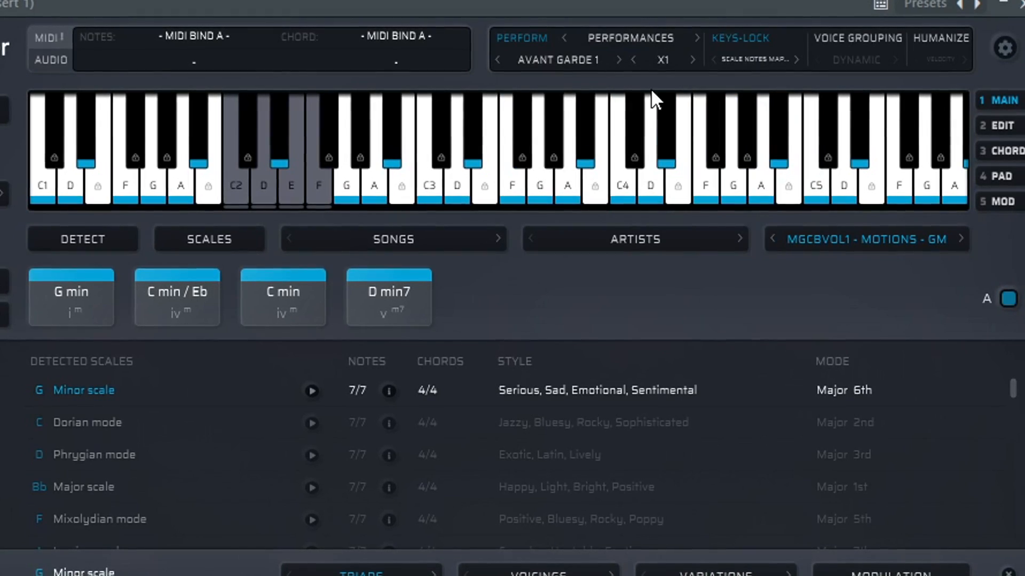
Audition the following Avant Garde performances on the section A chords, including Avant Garde 2 and Avant Garde 3.
click(623, 56)
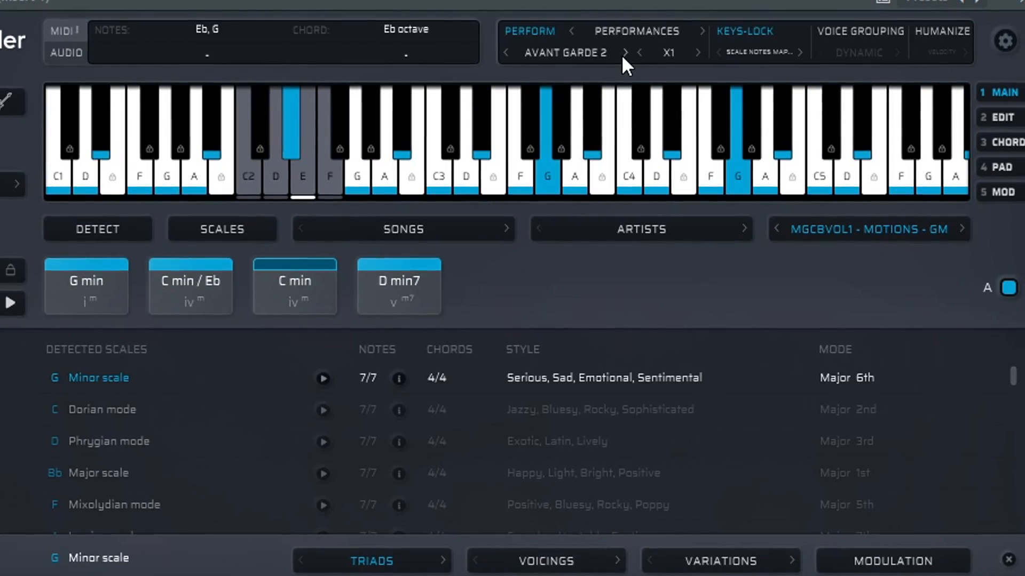
click(623, 53)
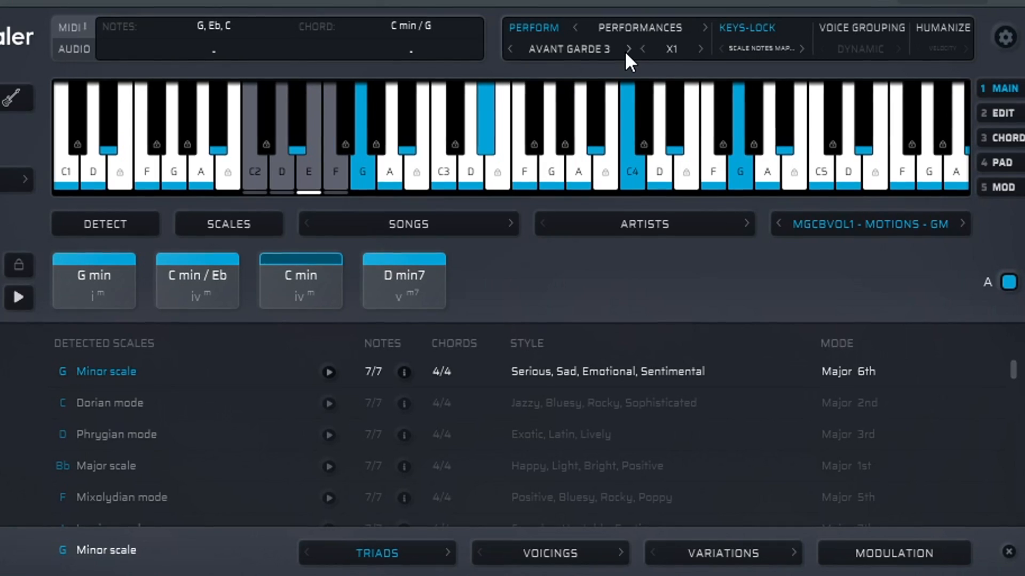
click(626, 49)
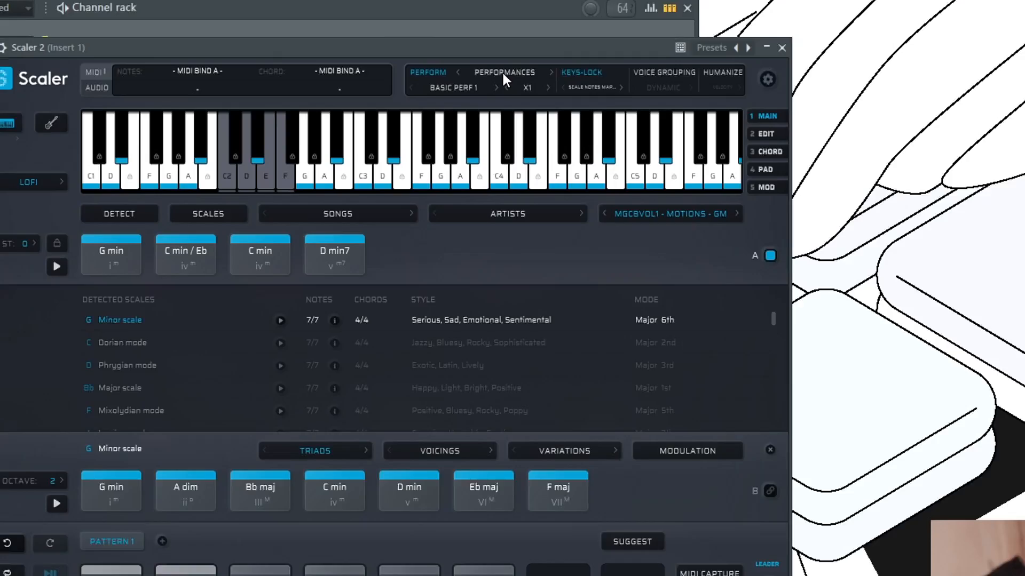
Set the expression type to Sequences and try Scale Based 1, switching to Scale Based 2 with the speed at X2.
click(412, 93)
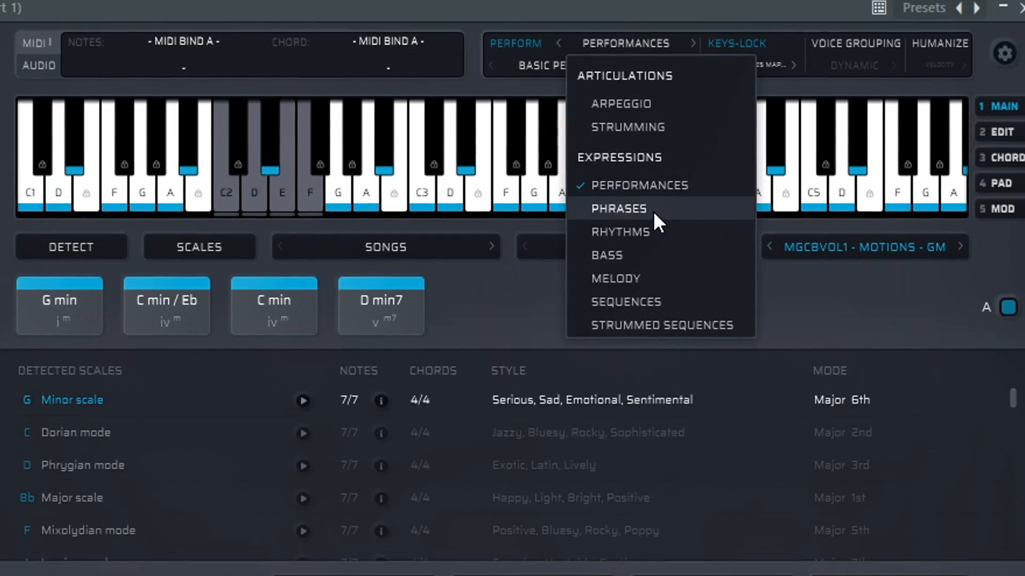
click(647, 293)
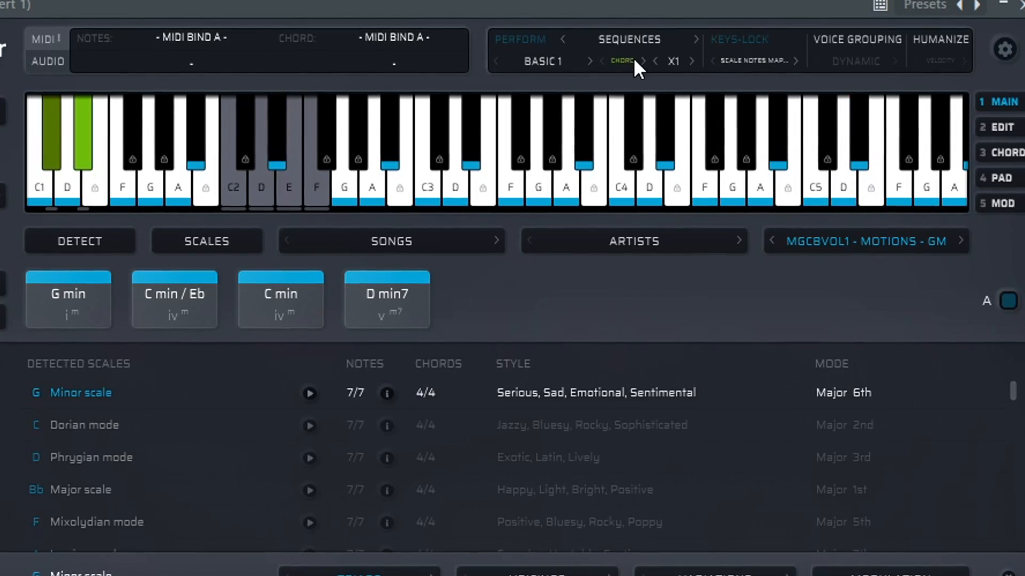
click(564, 60)
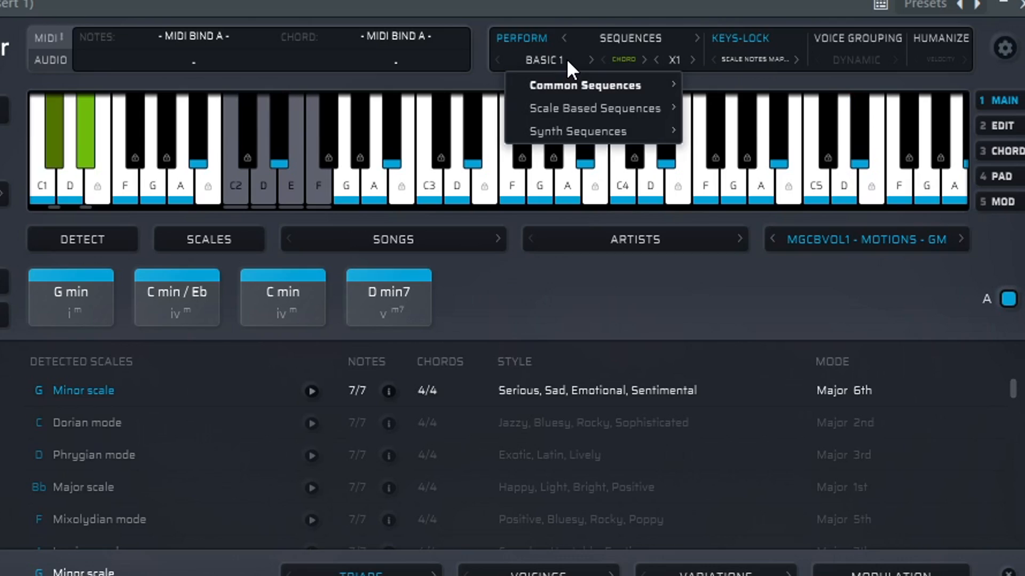
mouse_move(573, 107)
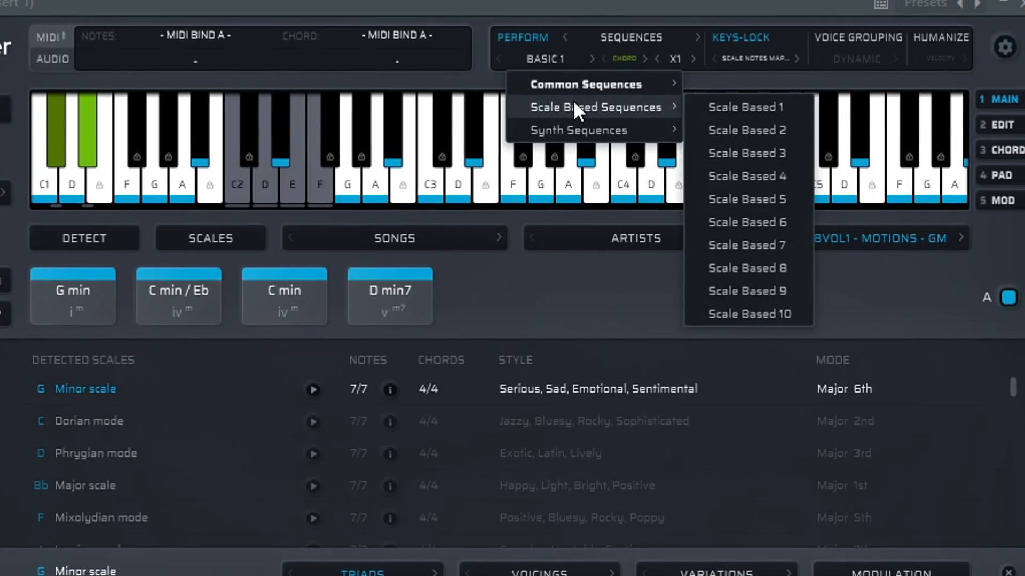
click(729, 112)
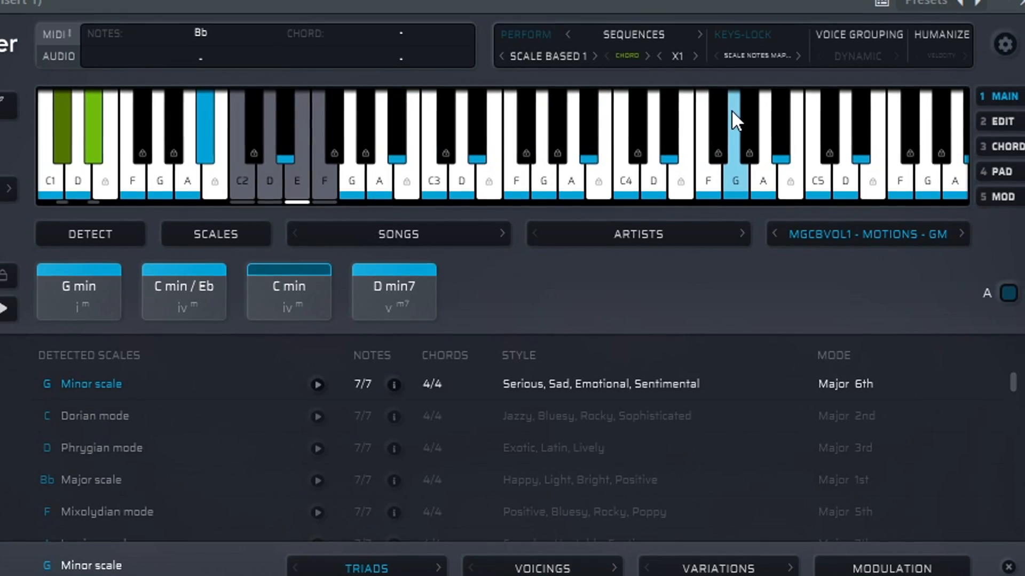
click(695, 54)
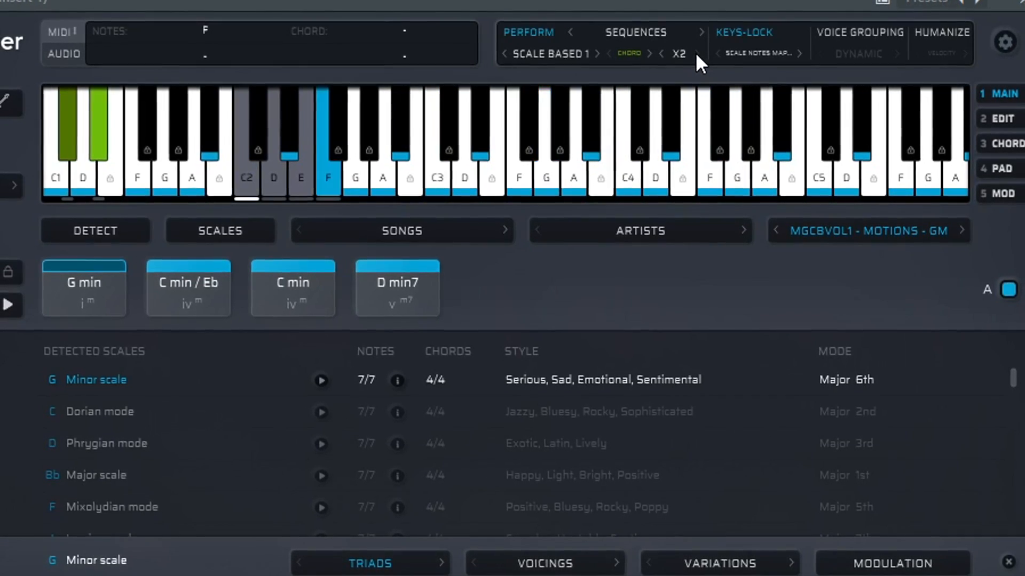
click(599, 50)
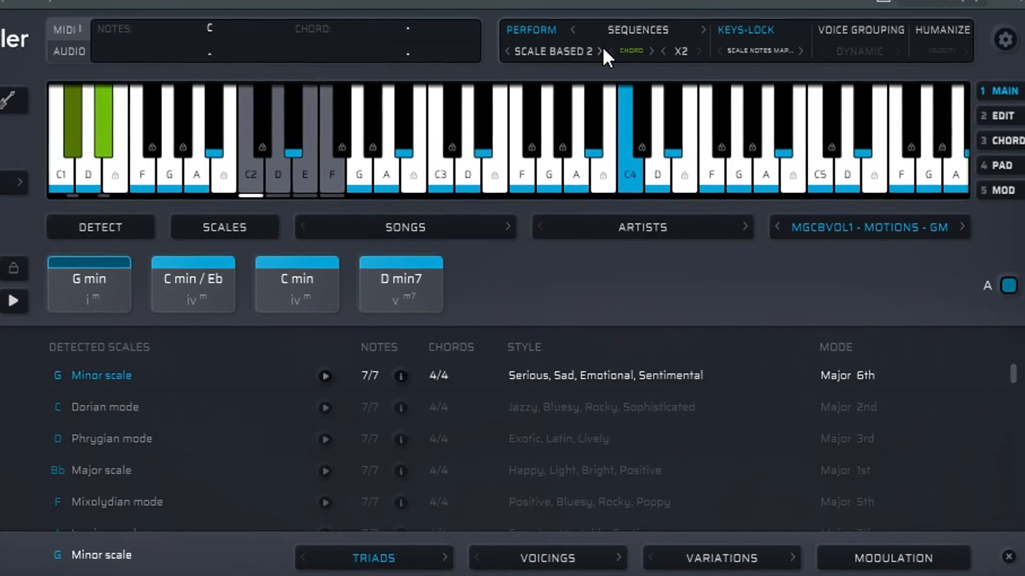